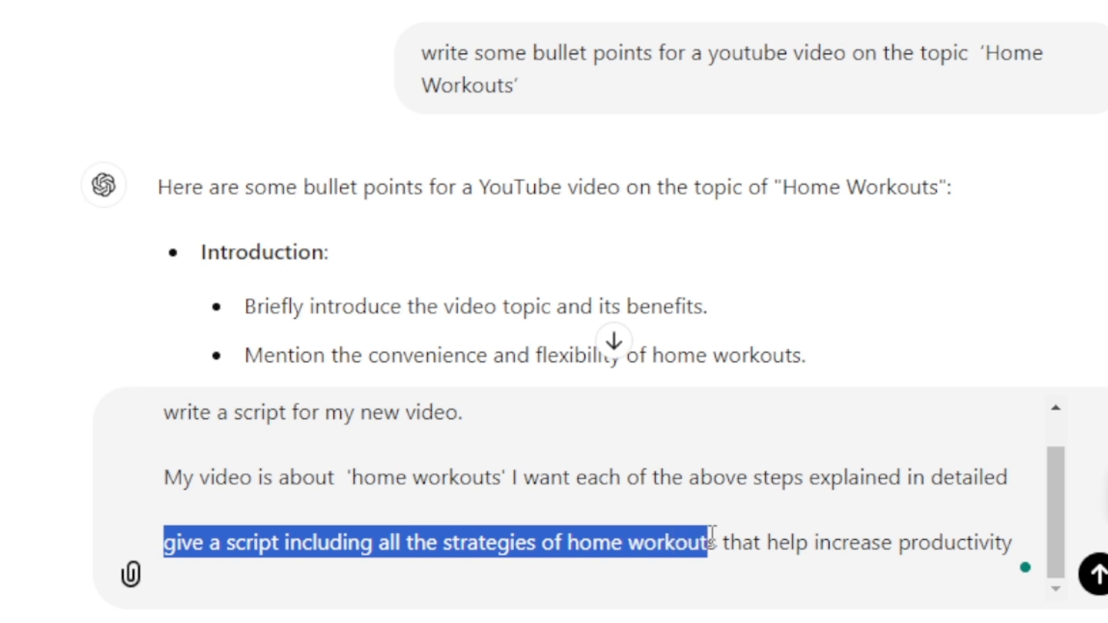
- Submit the prompt asking ChatGPT for a detailed 'home workouts' video script that covers strategies to increase productivity
{"action": "key", "text": "Return"}
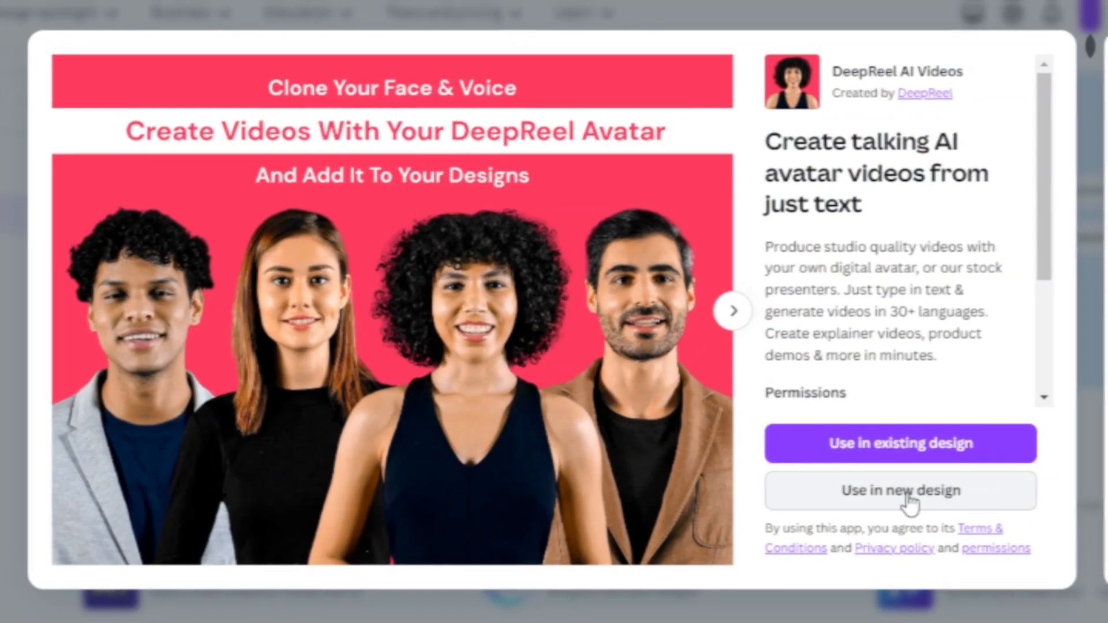
- Browse the new-design formats offered for the DeepReel AI Videos app in Canva
{"action": "left_click", "coordinate": [921, 501]}
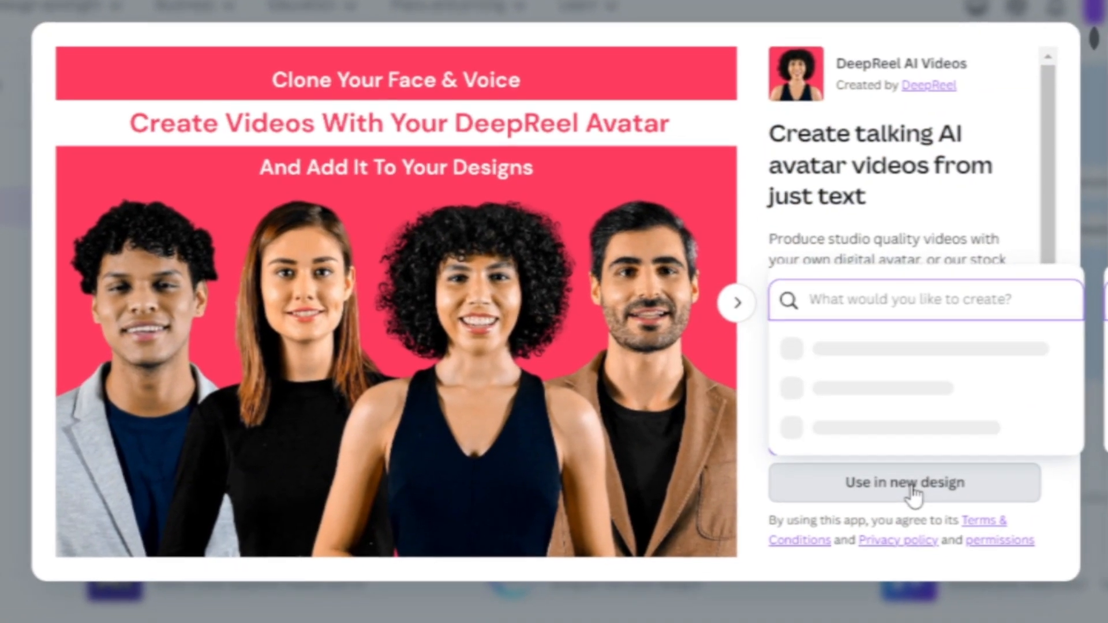
{"action": "left_click_drag", "start_coordinate": [1068, 278], "coordinate": [1074, 433]}
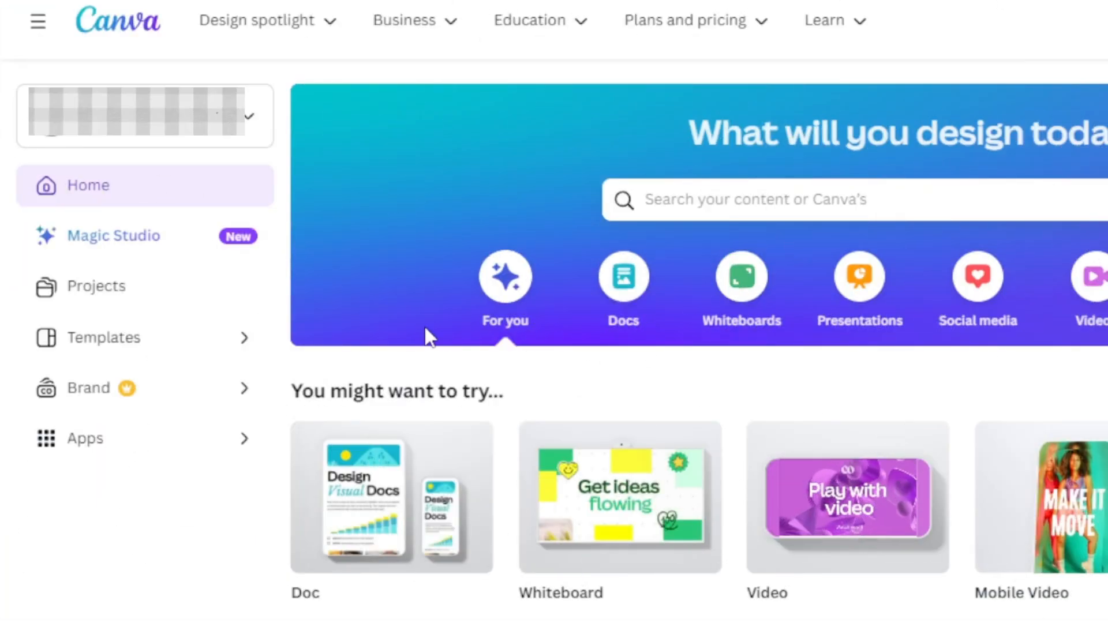
- Search Canva's app collection for "deep" and open the DeepReel AI Videos app's details
{"action": "left_click", "coordinate": [144, 451]}
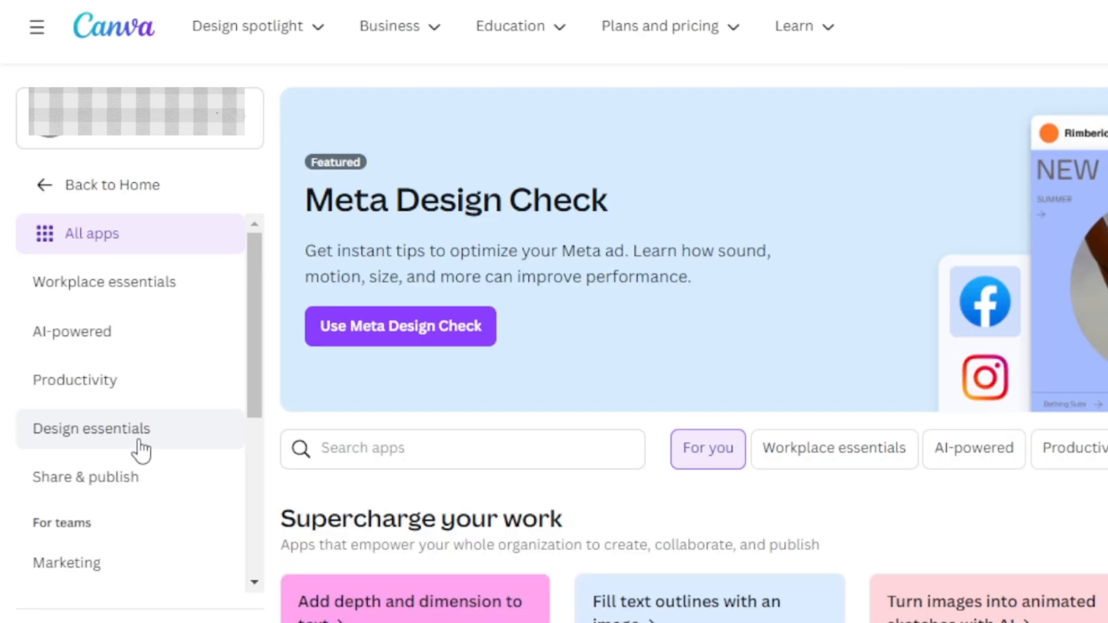
{"action": "left_click", "coordinate": [376, 456]}
{"action": "type", "text": "deep"}
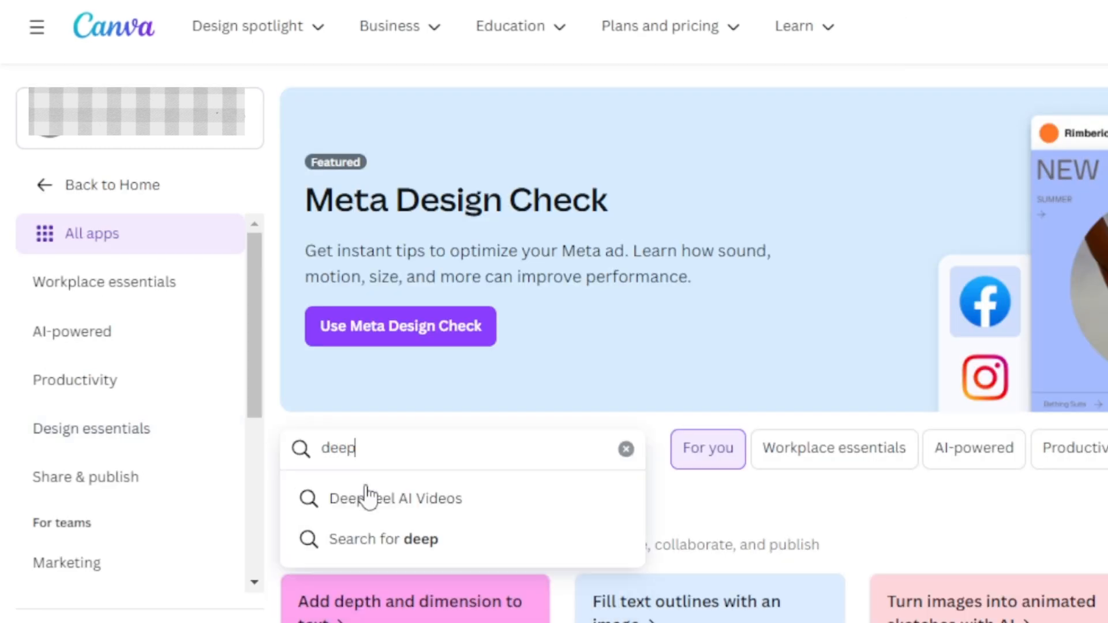
{"action": "left_click", "coordinate": [365, 497]}
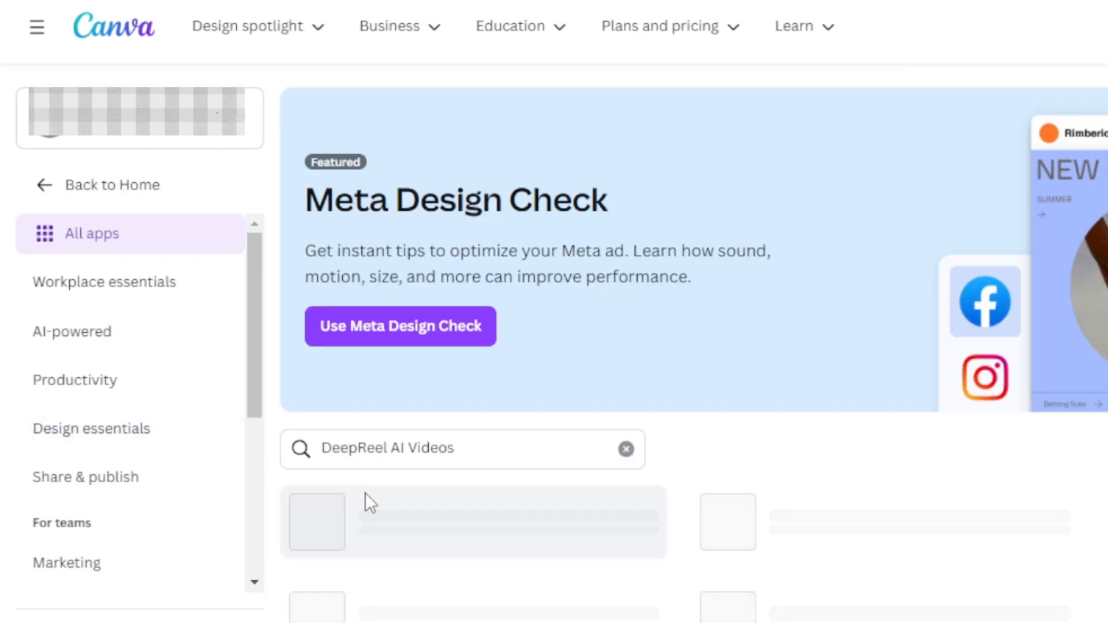
{"action": "left_click", "coordinate": [426, 516]}
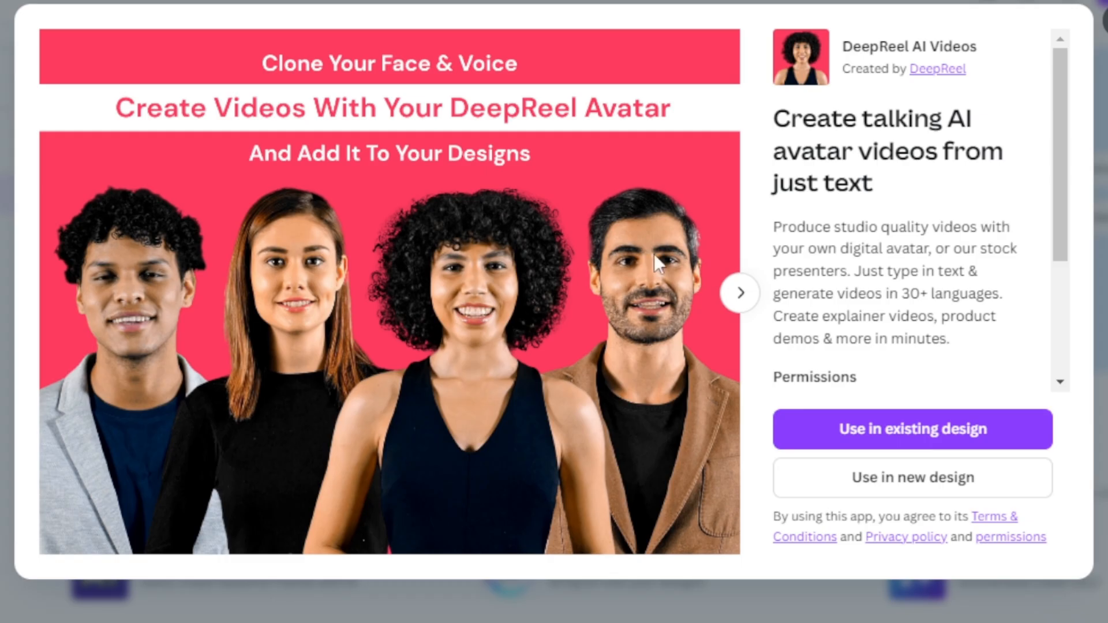
- Start a new Video design with DeepReel AI Videos and connect the DeepReel account using its email address
{"action": "left_click", "coordinate": [929, 484]}
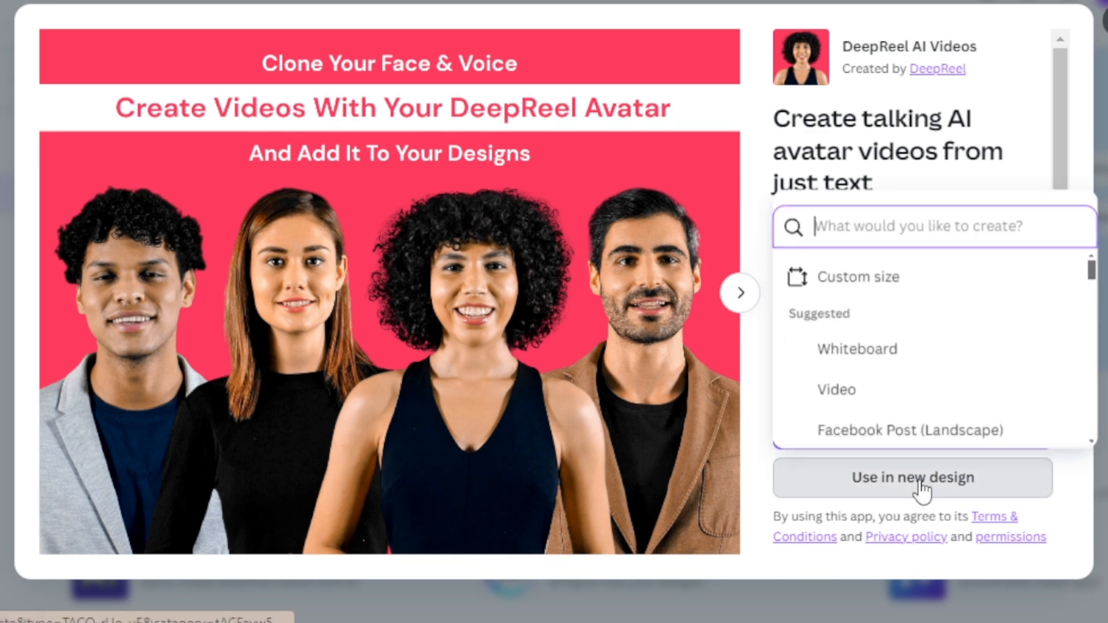
{"action": "left_click_drag", "start_coordinate": [1089, 274], "coordinate": [1081, 309]}
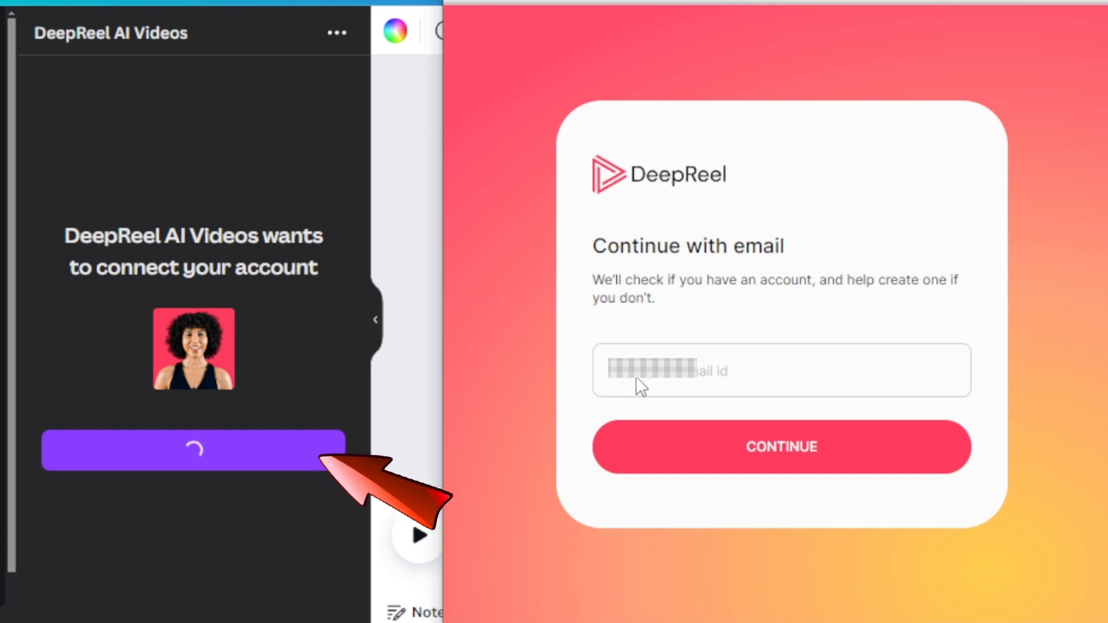
{"action": "left_click", "coordinate": [635, 377]}
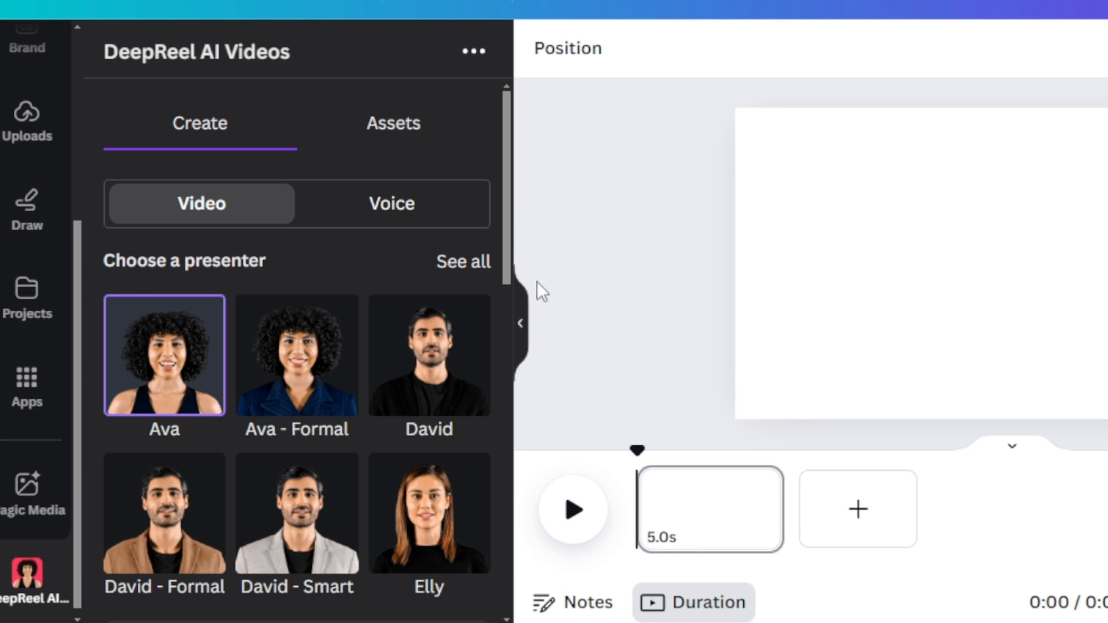
- Choose Elly as the presenter and paste the home workout introduction and warm-up text as the script
{"action": "left_click_drag", "start_coordinate": [504, 249], "coordinate": [507, 314]}
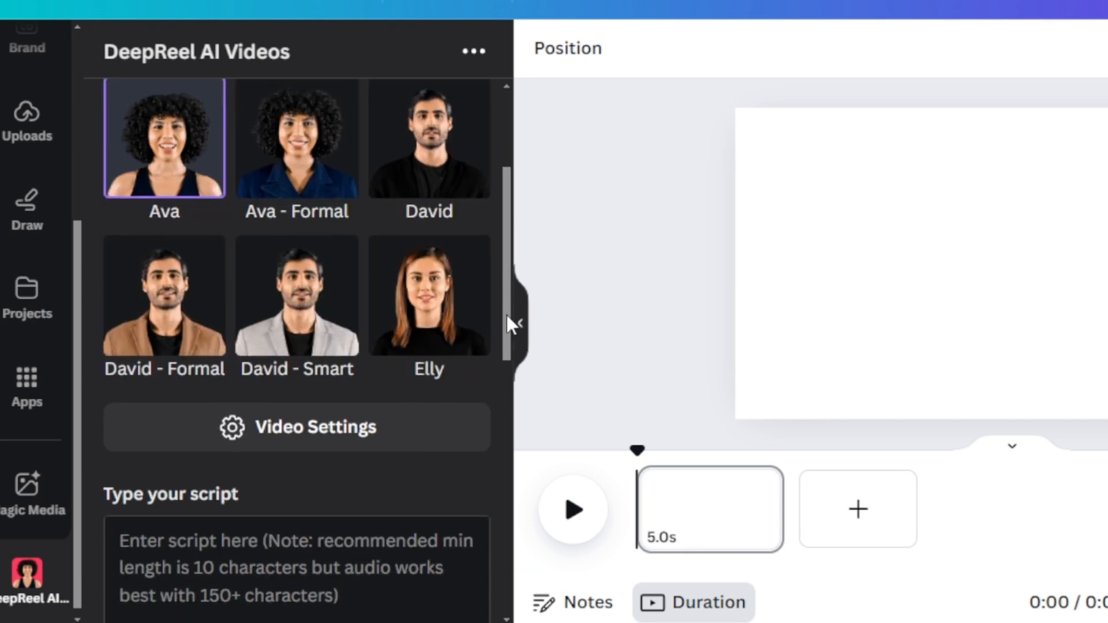
{"action": "left_click", "coordinate": [450, 317]}
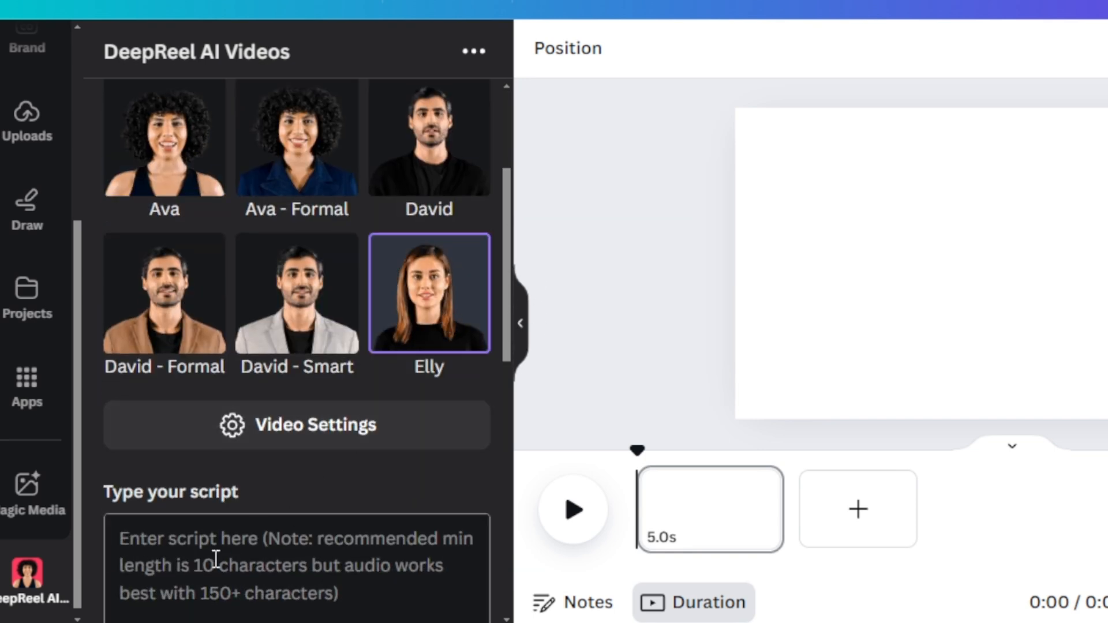
{"action": "key", "text": "ctrl+v"}
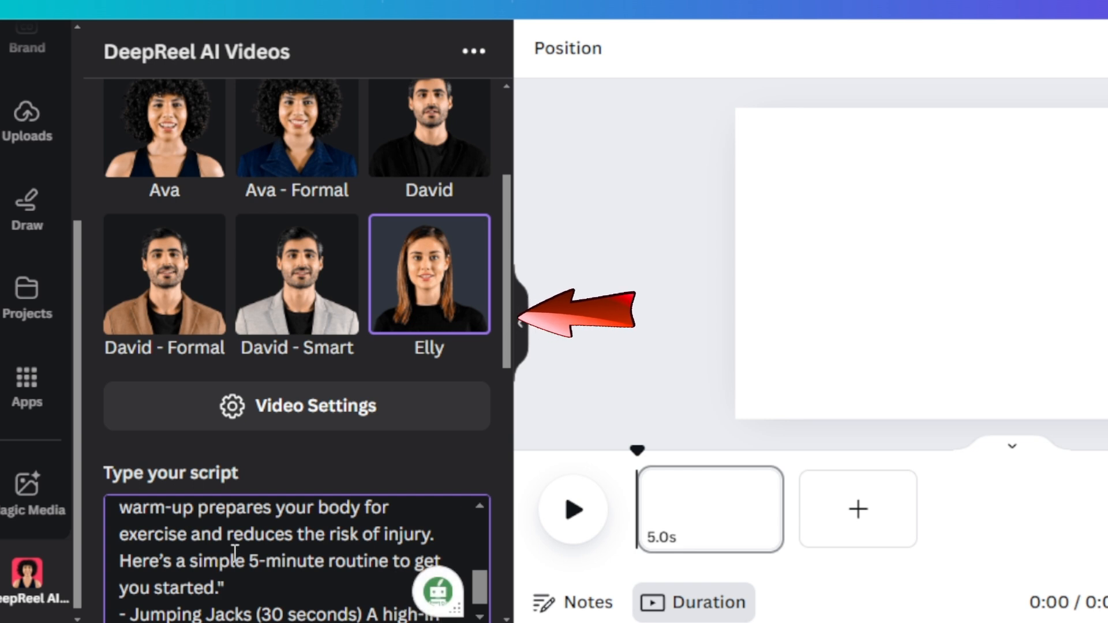
- Generate the Elly presenter video from the script with the language set to English - American
{"action": "left_click_drag", "start_coordinate": [510, 344], "coordinate": [505, 421]}
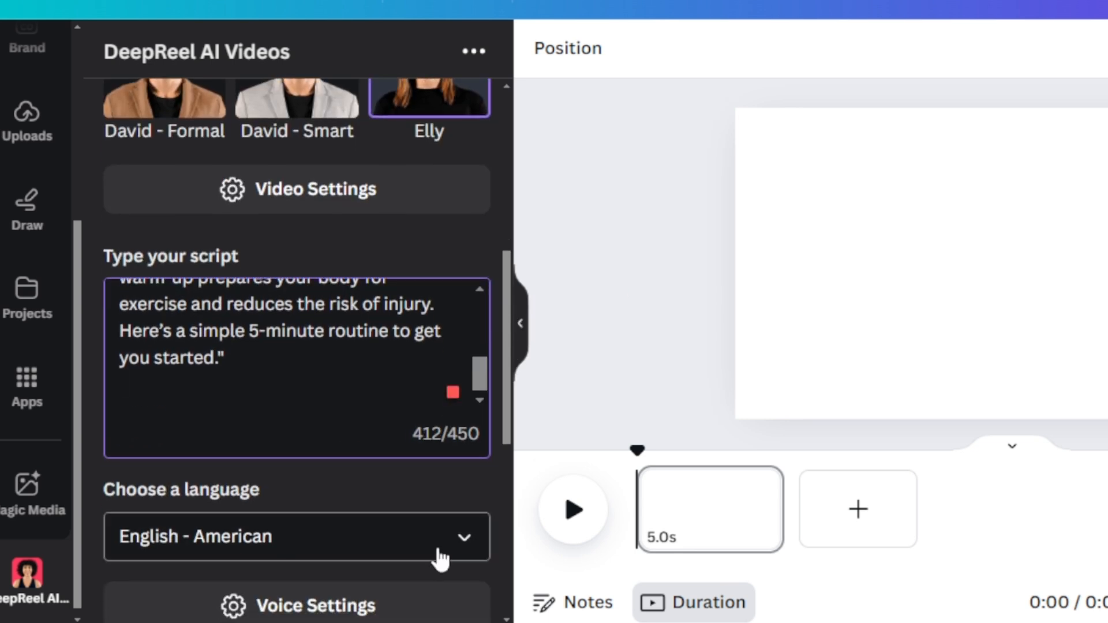
{"action": "left_click", "coordinate": [439, 550]}
{"action": "left_click_drag", "start_coordinate": [494, 269], "coordinate": [471, 216]}
{"action": "left_click", "coordinate": [497, 359]}
{"action": "scroll", "coordinate": [499, 369], "scroll_direction": "down", "scroll_amount": 4}
{"action": "left_click", "coordinate": [306, 536]}
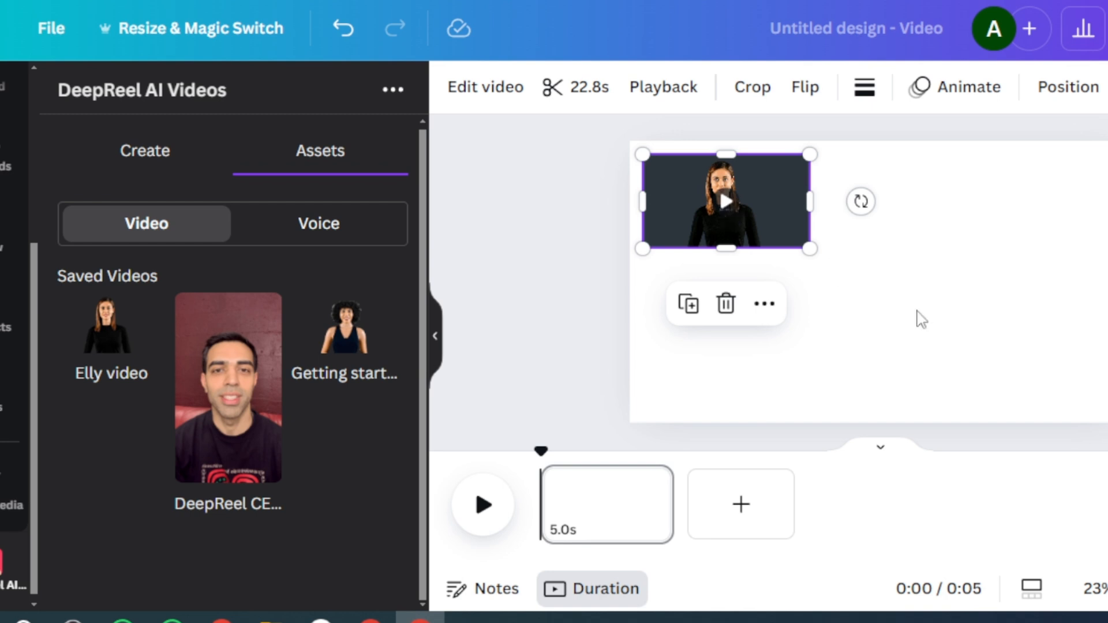
- Enlarge the Elly video on the page until it fills the canvas
{"action": "left_click_drag", "start_coordinate": [810, 249], "coordinate": [1106, 428]}
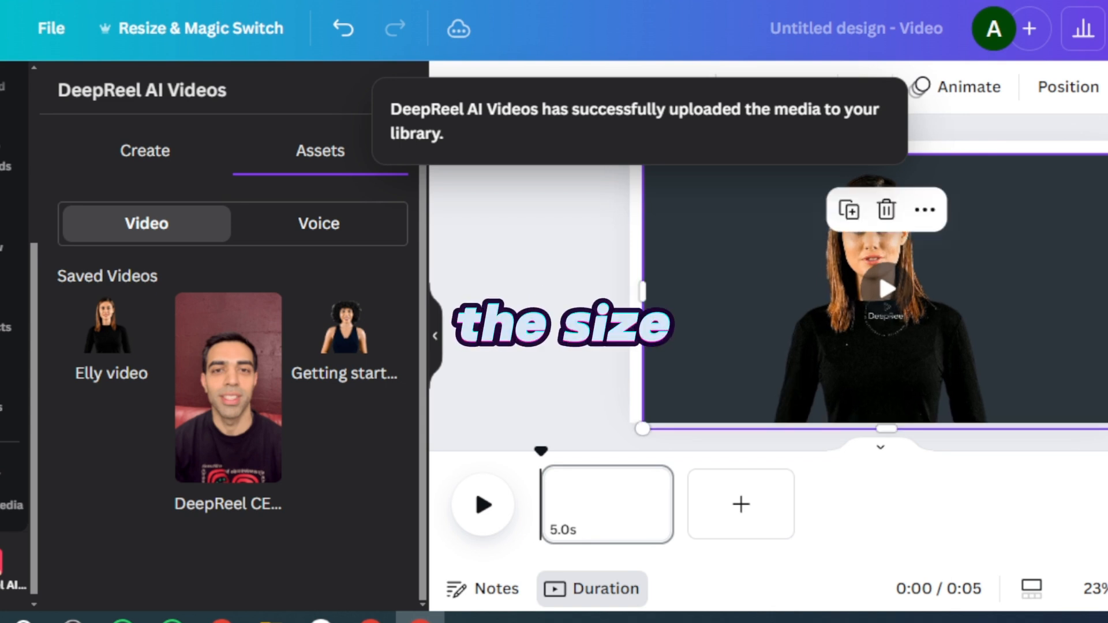
{"action": "left_click", "coordinate": [895, 303]}
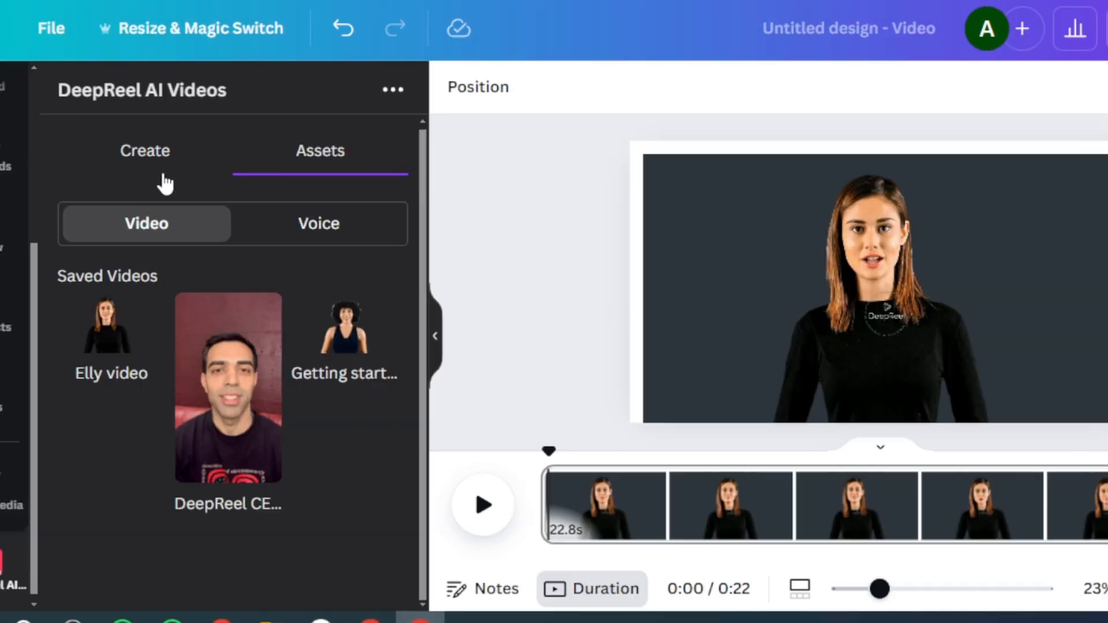
- Use the warm-up exercise descriptions copied from ChatGPT, ending with Push-ups, as the next Elly script and generate a second video
{"action": "left_click", "coordinate": [146, 158]}
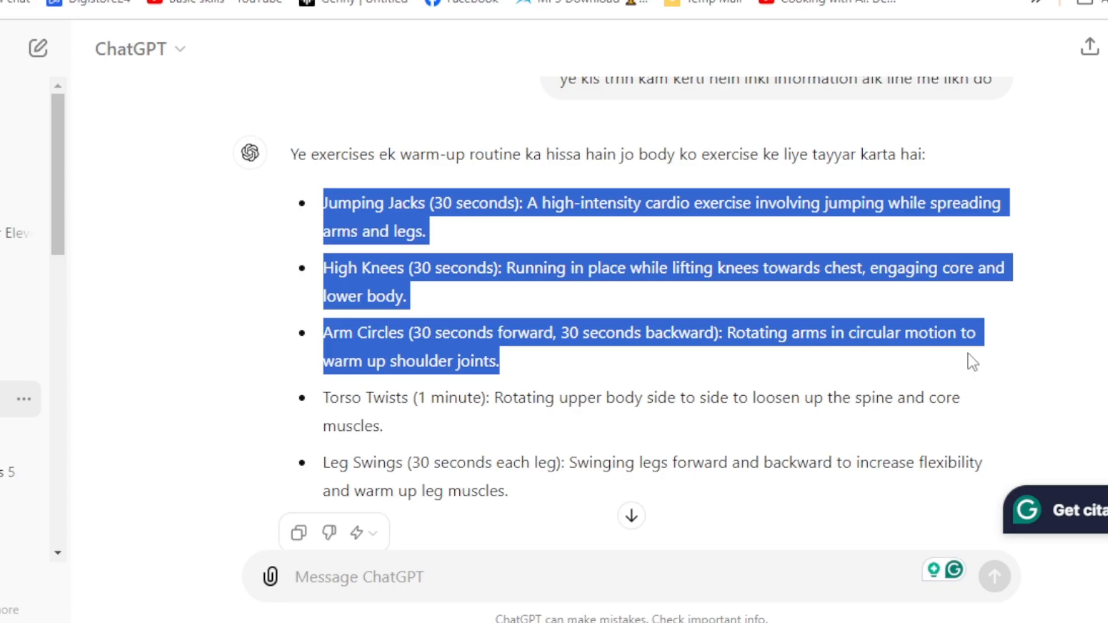
{"action": "left_click_drag", "start_coordinate": [972, 362], "coordinate": [976, 492]}
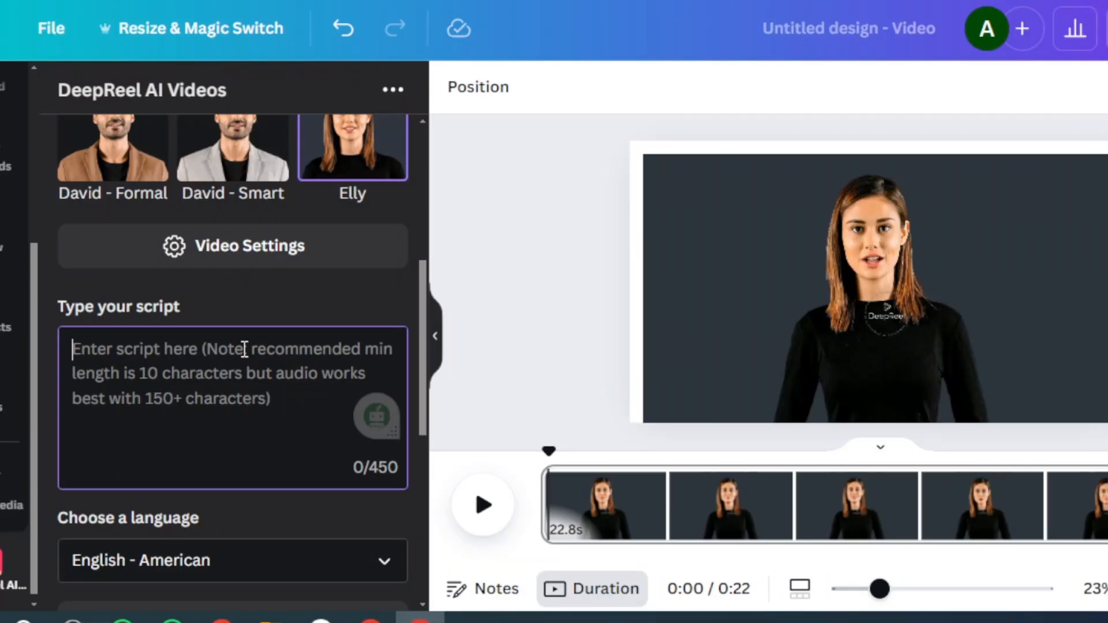
{"action": "key", "text": "ctrl+v"}
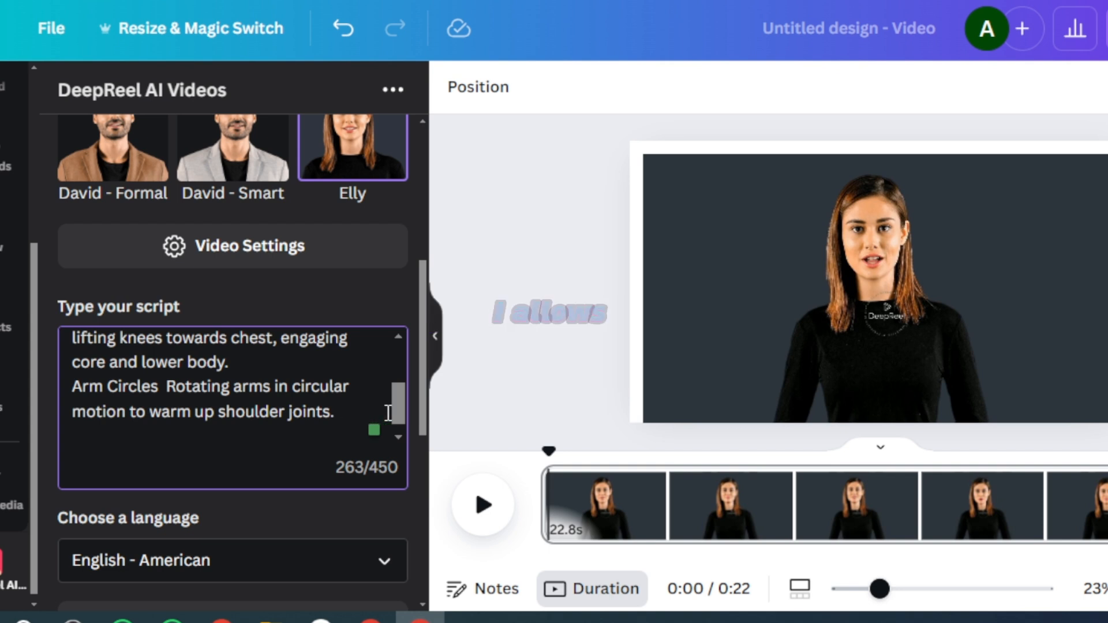
{"action": "mouse_move", "coordinate": [396, 407]}
{"action": "left_mouse_down"}
{"action": "mouse_move", "coordinate": [399, 373]}
{"action": "mouse_move", "coordinate": [407, 417]}
{"action": "left_mouse_up"}
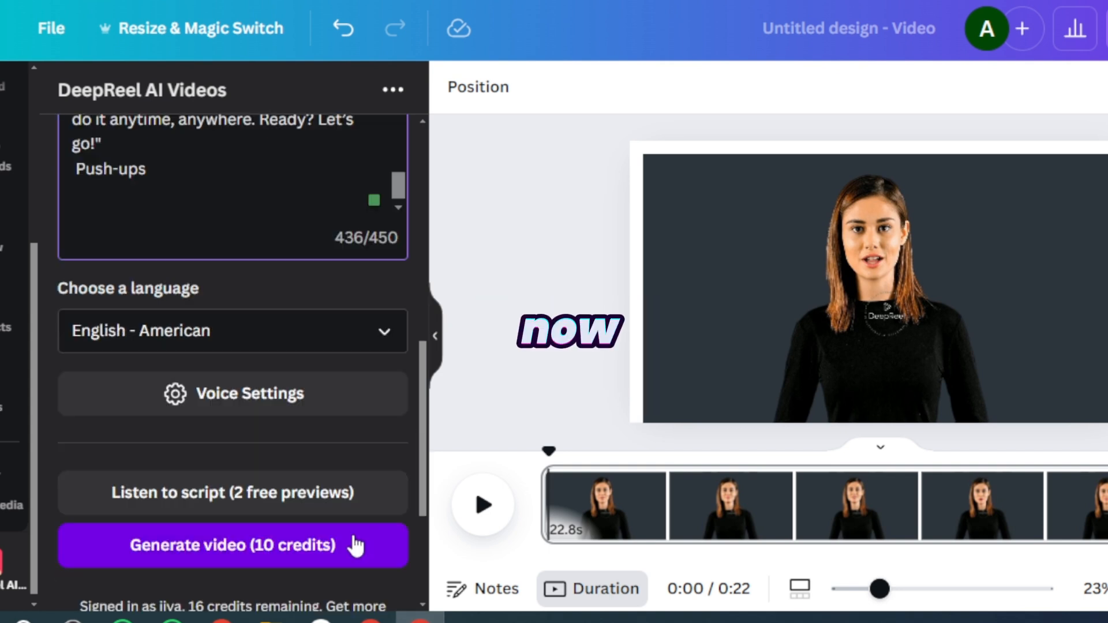
{"action": "left_click", "coordinate": [355, 544]}
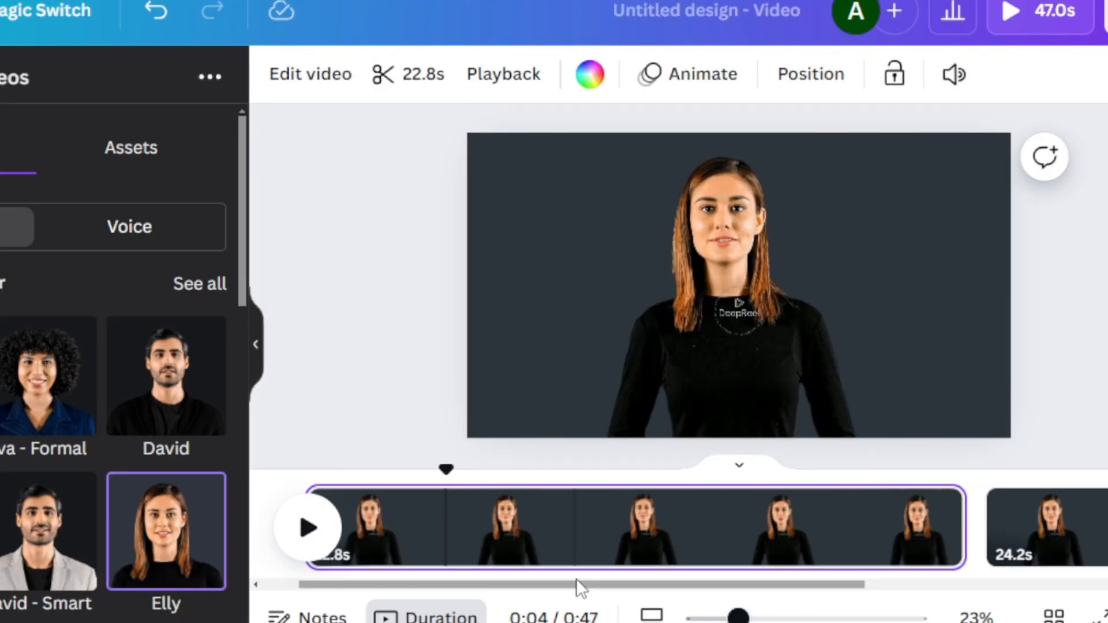
- Select the 22.8-second presenter clip and remove its background with Background Remover
{"action": "scroll", "coordinate": [750, 583], "scroll_direction": "right", "scroll_amount": 5}
{"action": "left_click_drag", "start_coordinate": [930, 590], "coordinate": [504, 607]}
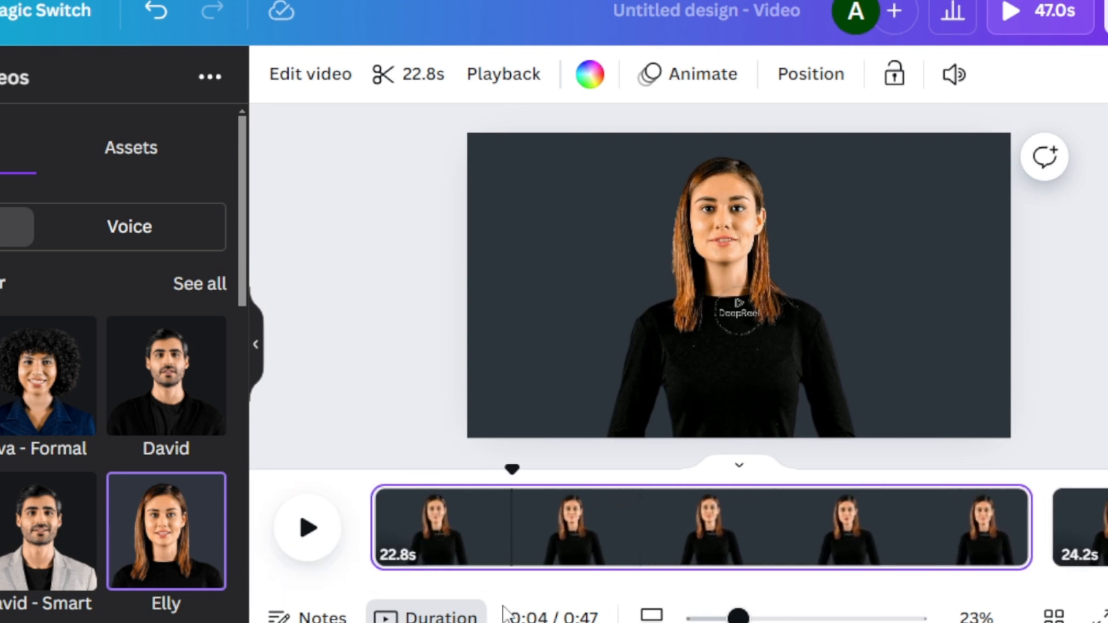
{"action": "left_click", "coordinate": [712, 264]}
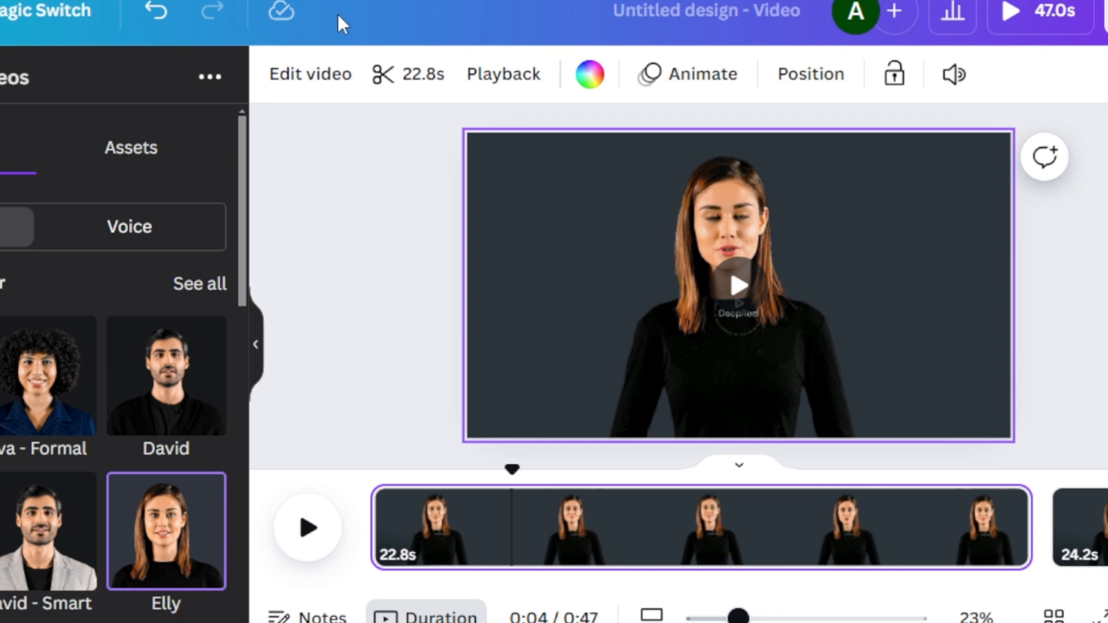
{"action": "left_click", "coordinate": [284, 84]}
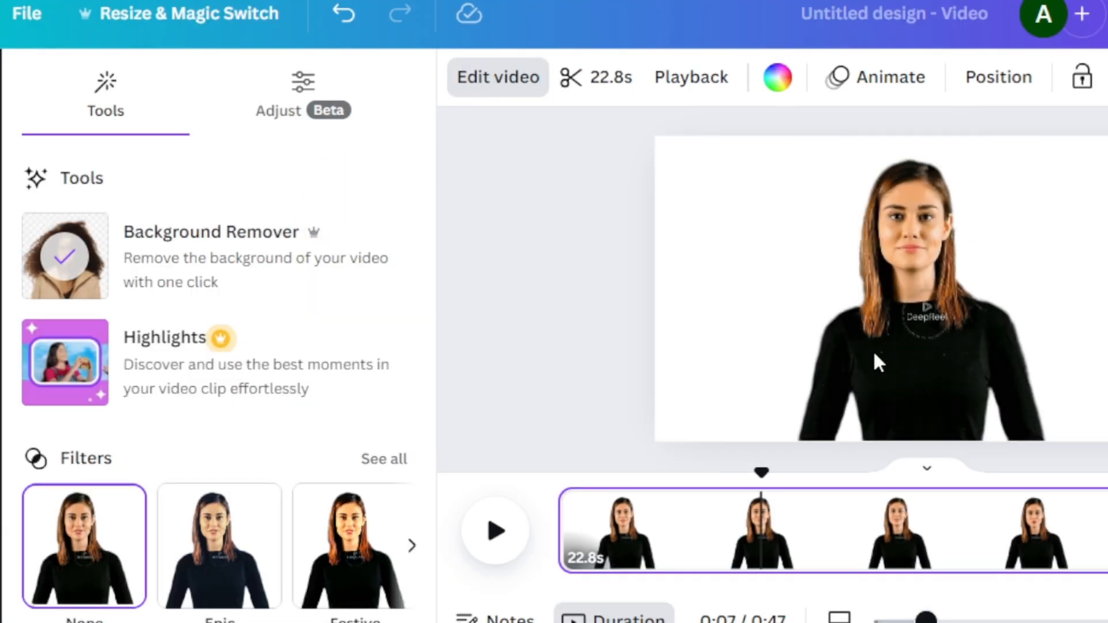
- Search Elements for "Home Workouts for Productivity" and show all matching videos
{"action": "mouse_move", "coordinate": [934, 339]}
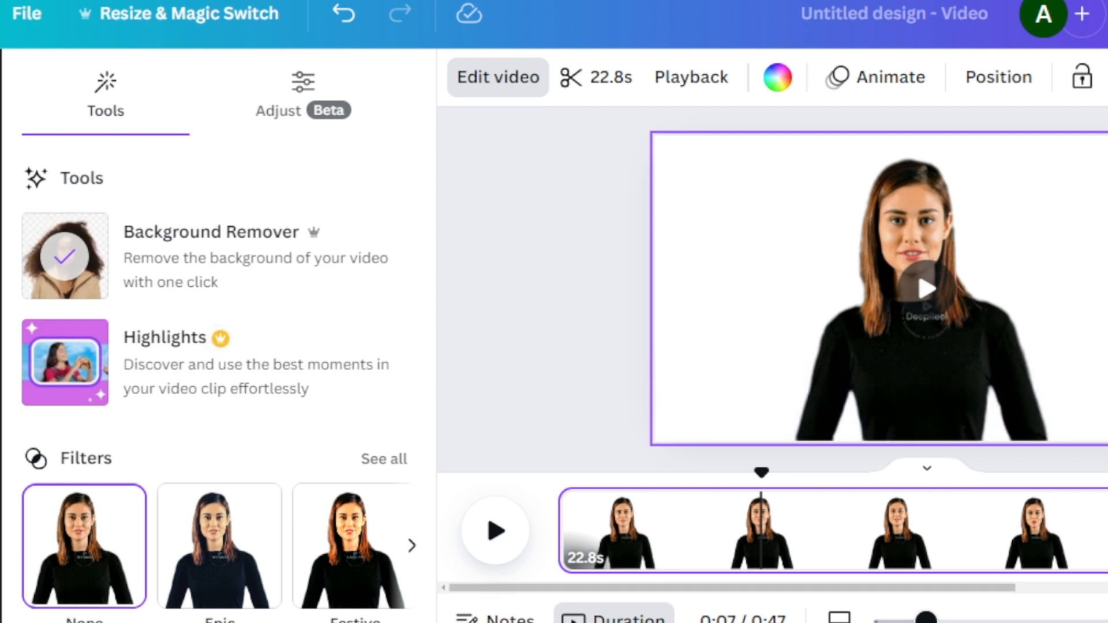
{"action": "left_click", "coordinate": [750, 537]}
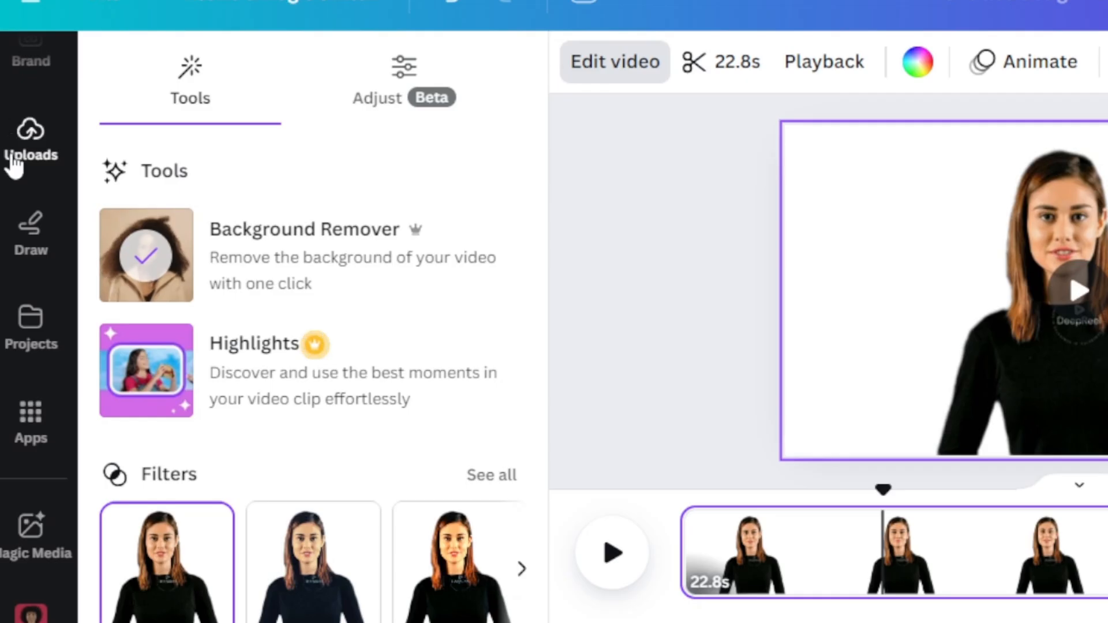
{"action": "left_click", "coordinate": [13, 166]}
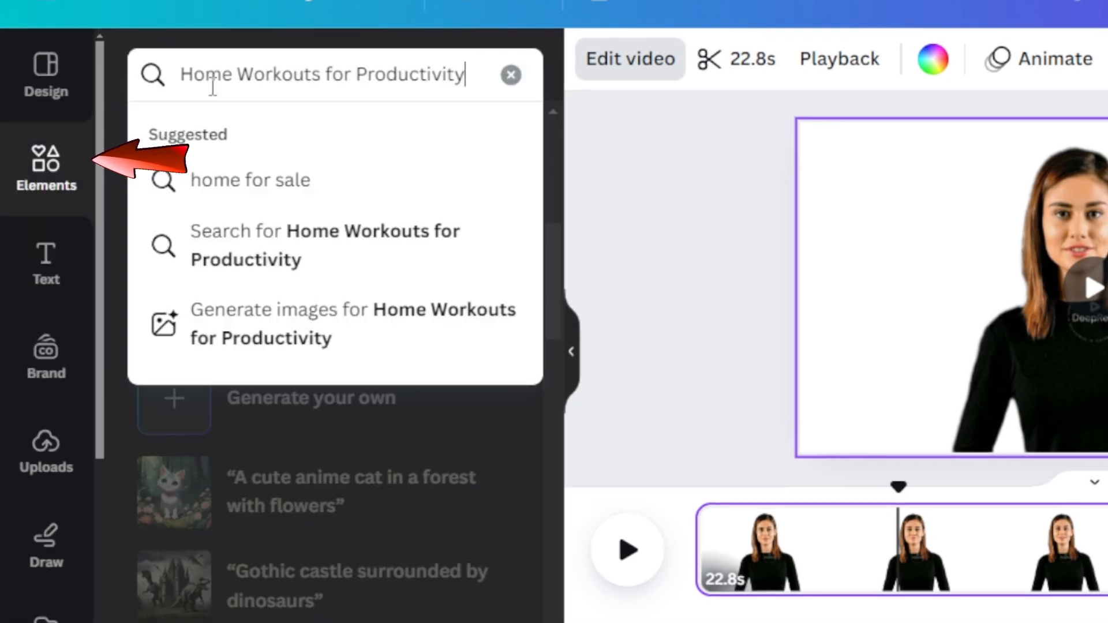
{"action": "key", "text": "Return"}
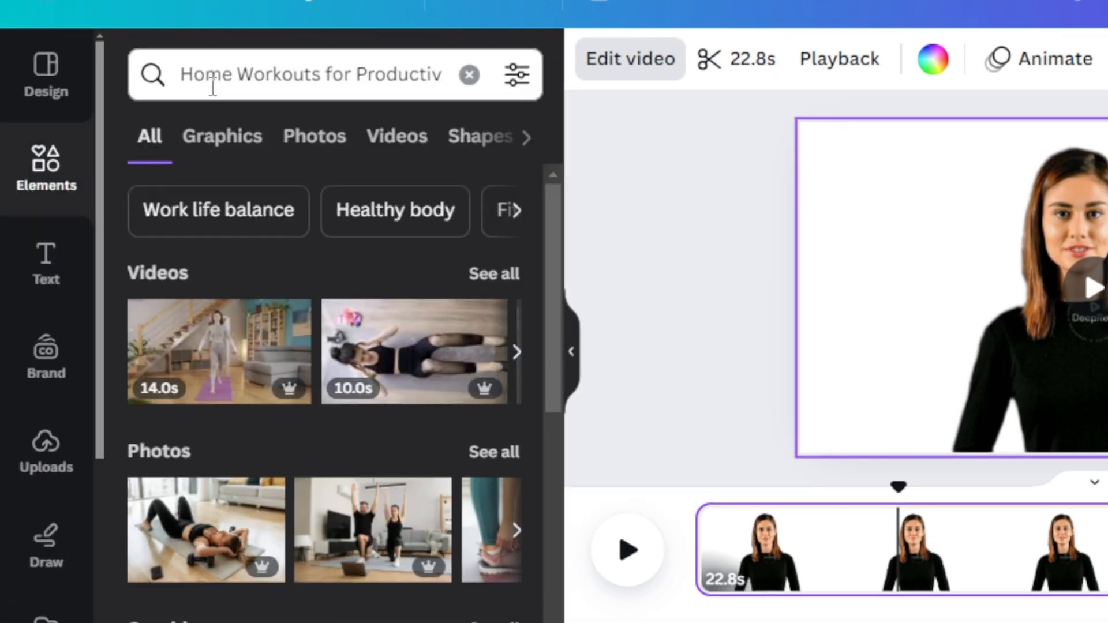
{"action": "left_click", "coordinate": [502, 273]}
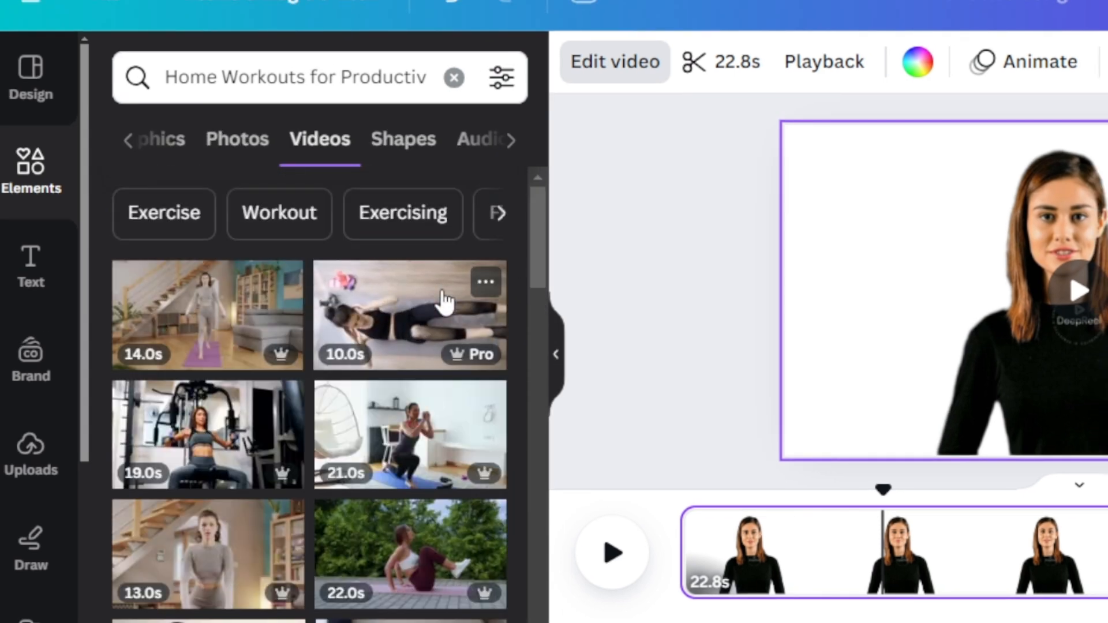
- Set the 14-second staircase workout video as the first page's background and place the presenter beside the exercising woman
{"action": "left_click", "coordinate": [214, 341]}
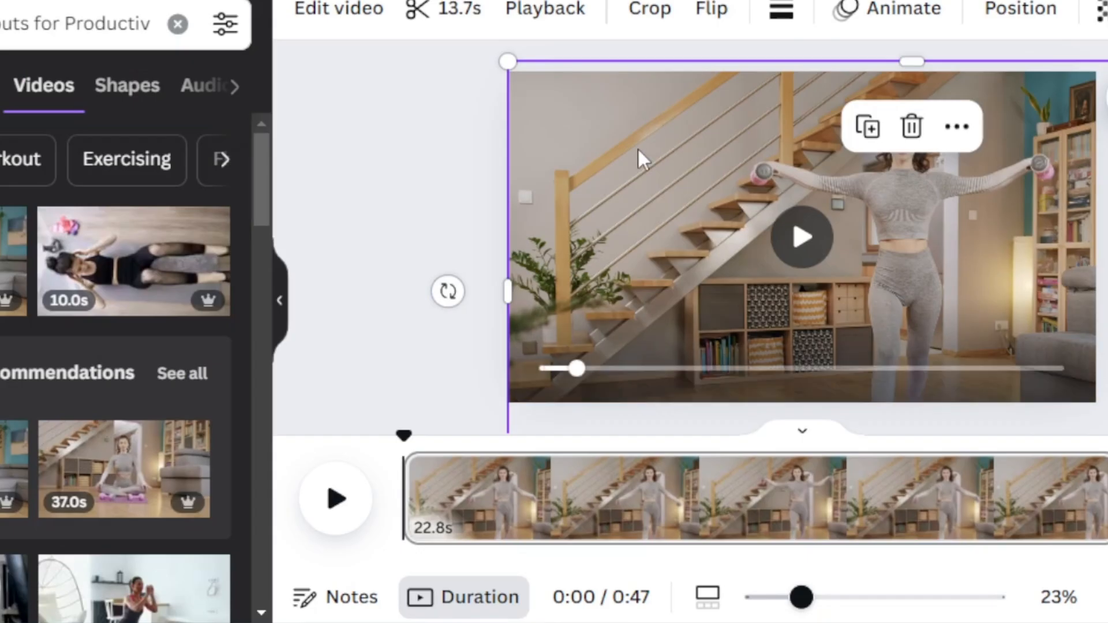
{"action": "right_click", "coordinate": [914, 215]}
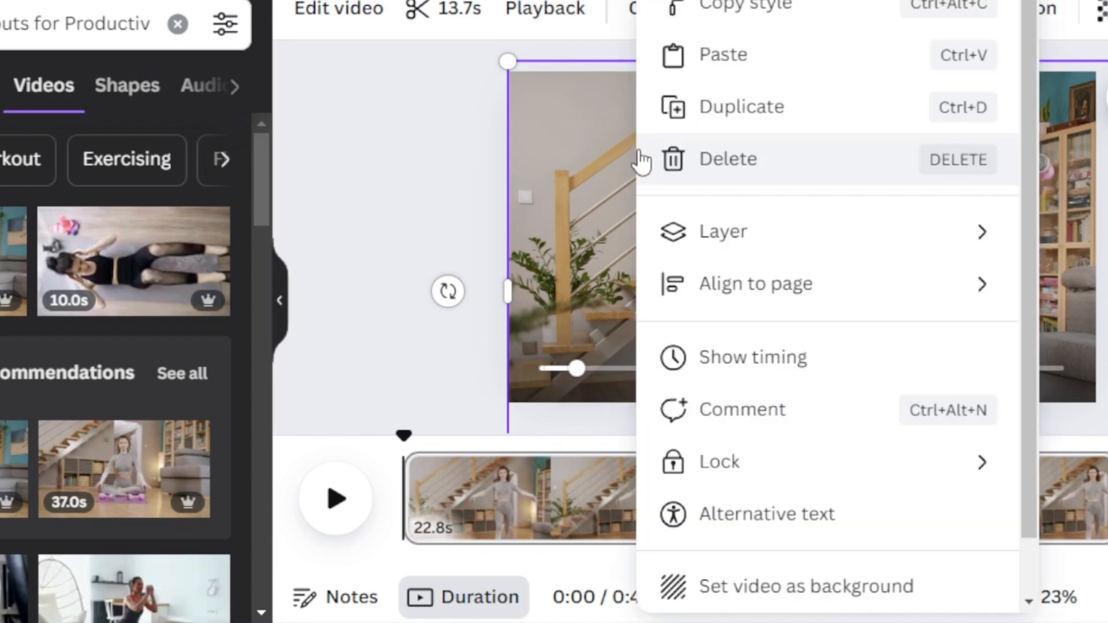
{"action": "left_click", "coordinate": [739, 595]}
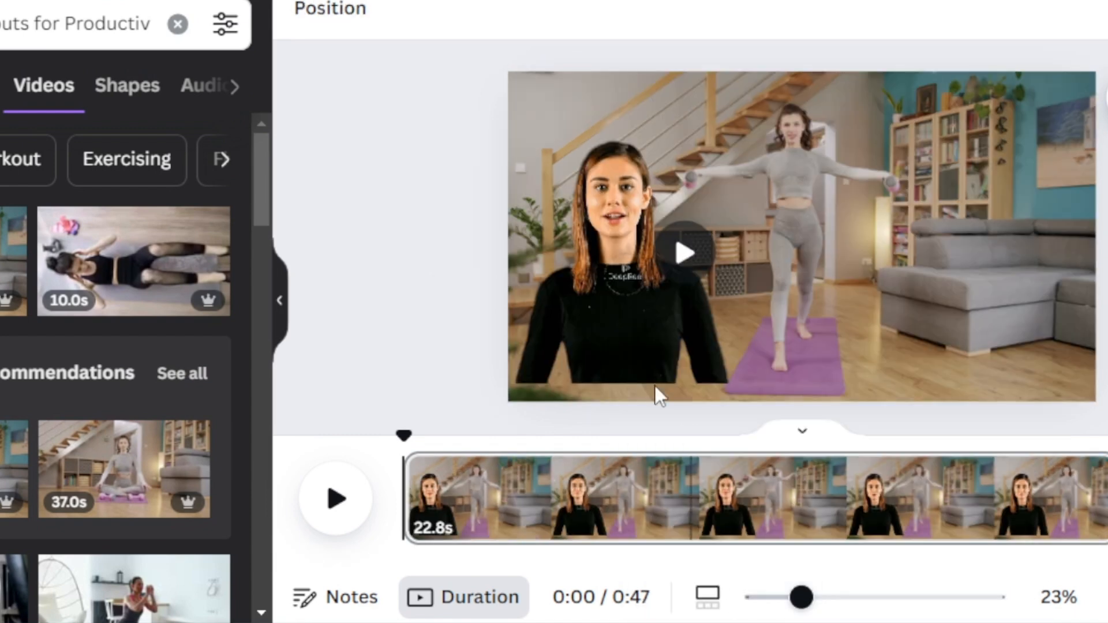
{"action": "left_click_drag", "start_coordinate": [609, 233], "coordinate": [598, 265]}
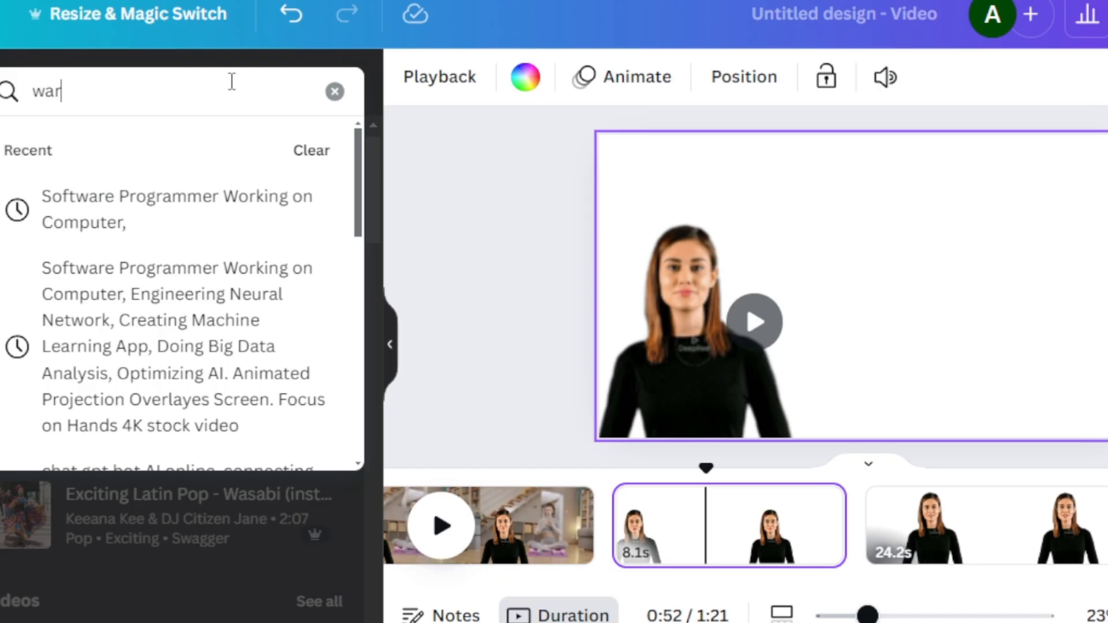
- Search Elements for "warming up" and set the 20-second video of the girl in pink as the 8.1-second page's background
{"action": "type", "text": "min"}
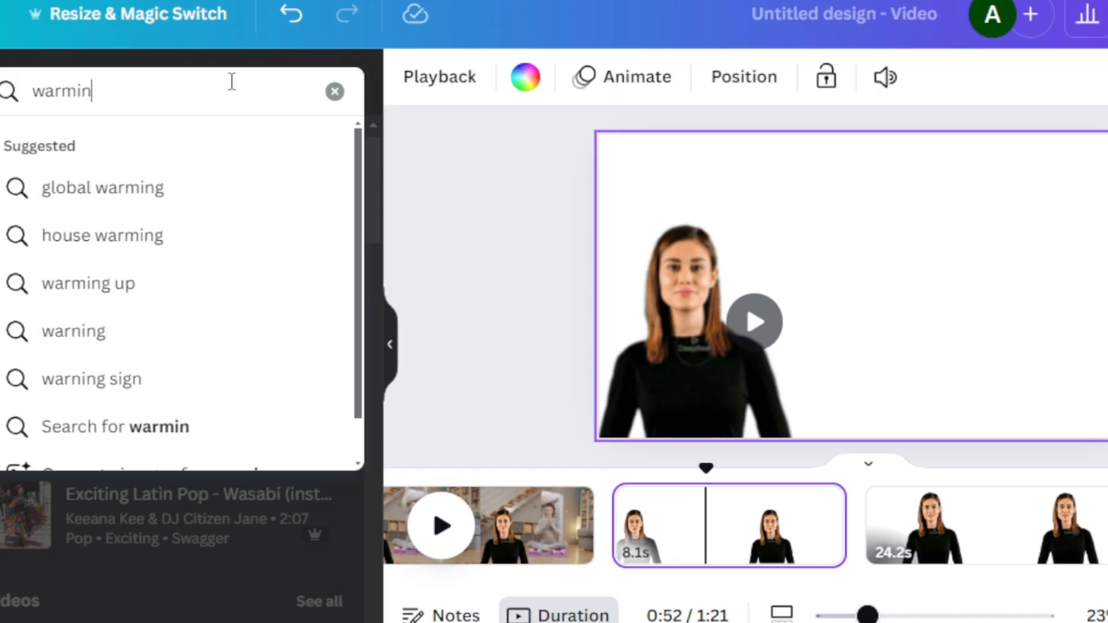
{"action": "type", "text": "g up"}
{"action": "key", "text": "Return"}
{"action": "scroll", "coordinate": [372, 306], "scroll_direction": "down", "scroll_amount": 4}
{"action": "left_click", "coordinate": [289, 366]}
{"action": "right_click", "coordinate": [762, 324]}
{"action": "left_click", "coordinate": [871, 604]}
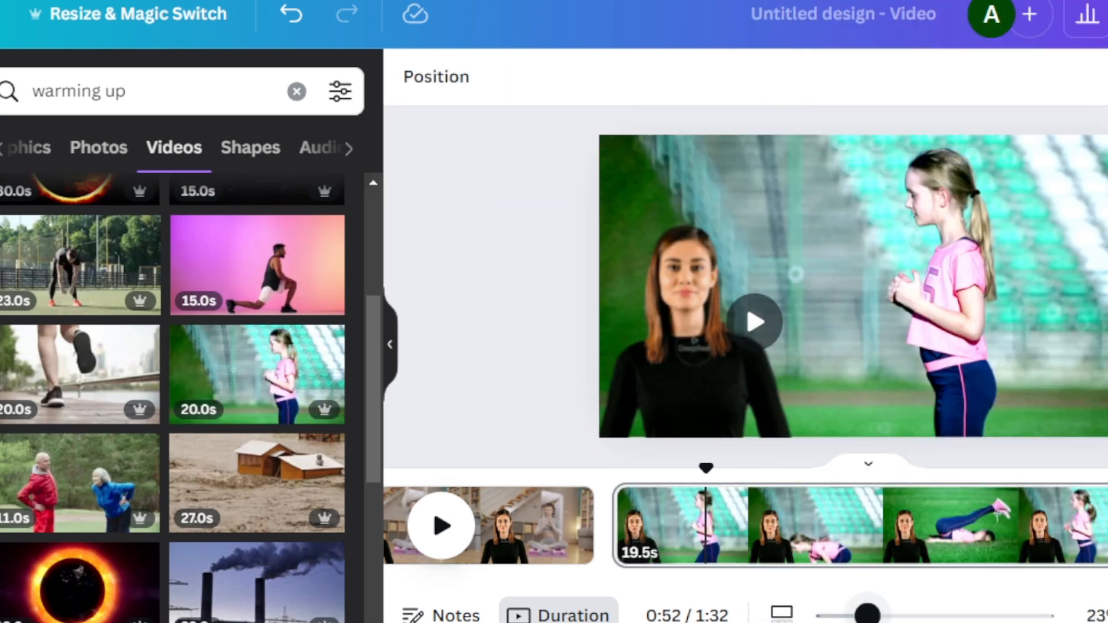
- Search Elements for "circle frame" and place the plain circular frame beside the presenter on the warm-up page
{"action": "left_click_drag", "start_coordinate": [378, 426], "coordinate": [378, 363]}
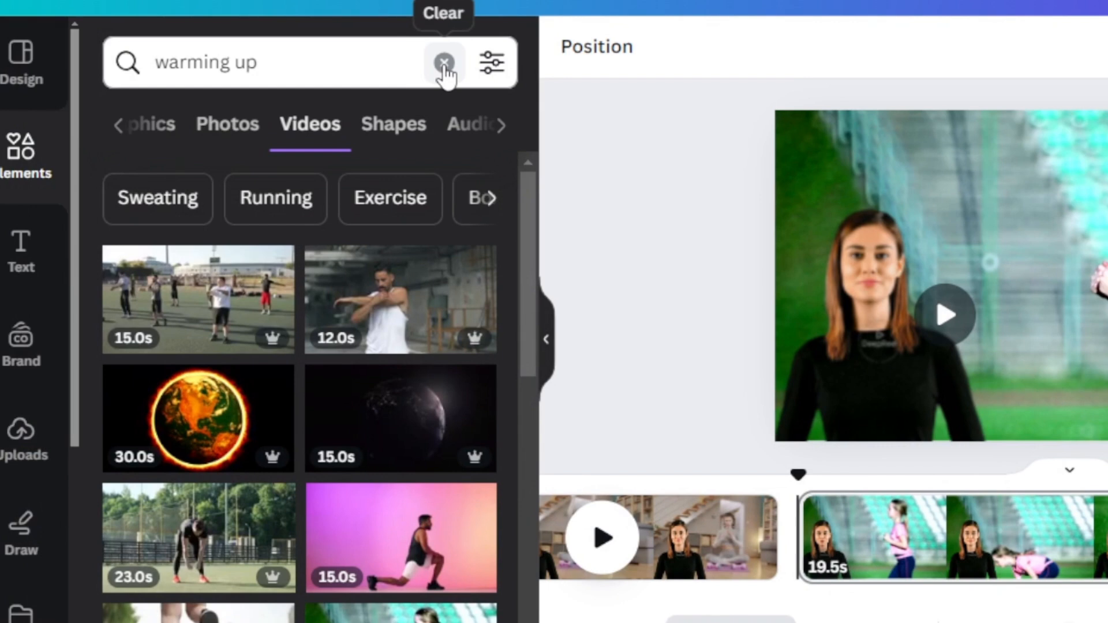
{"action": "left_click", "coordinate": [444, 64]}
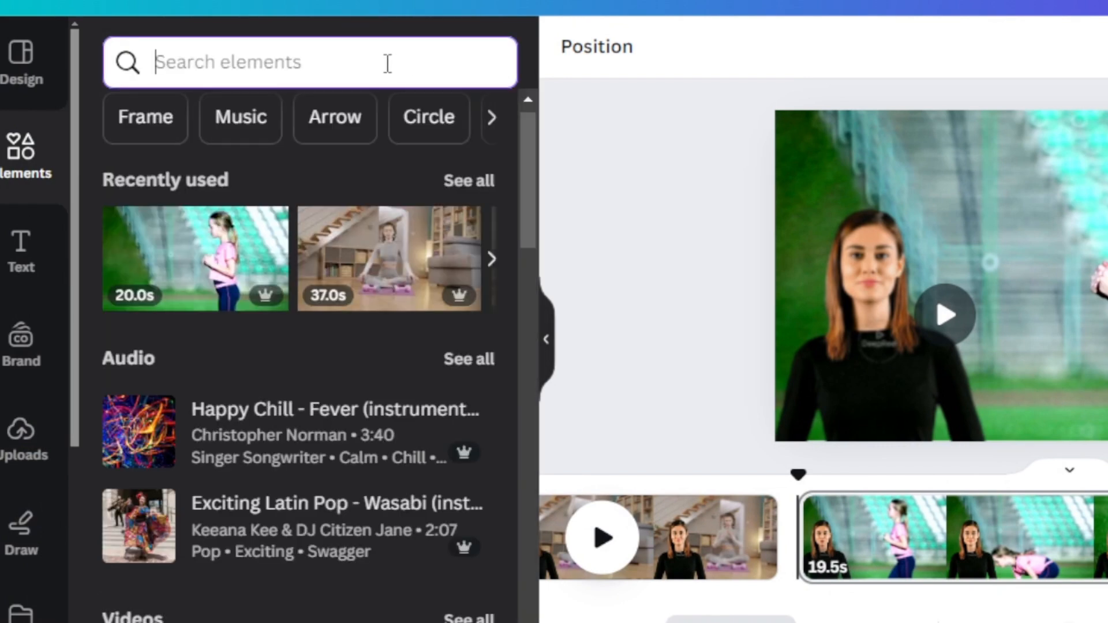
{"action": "type", "text": "cir"}
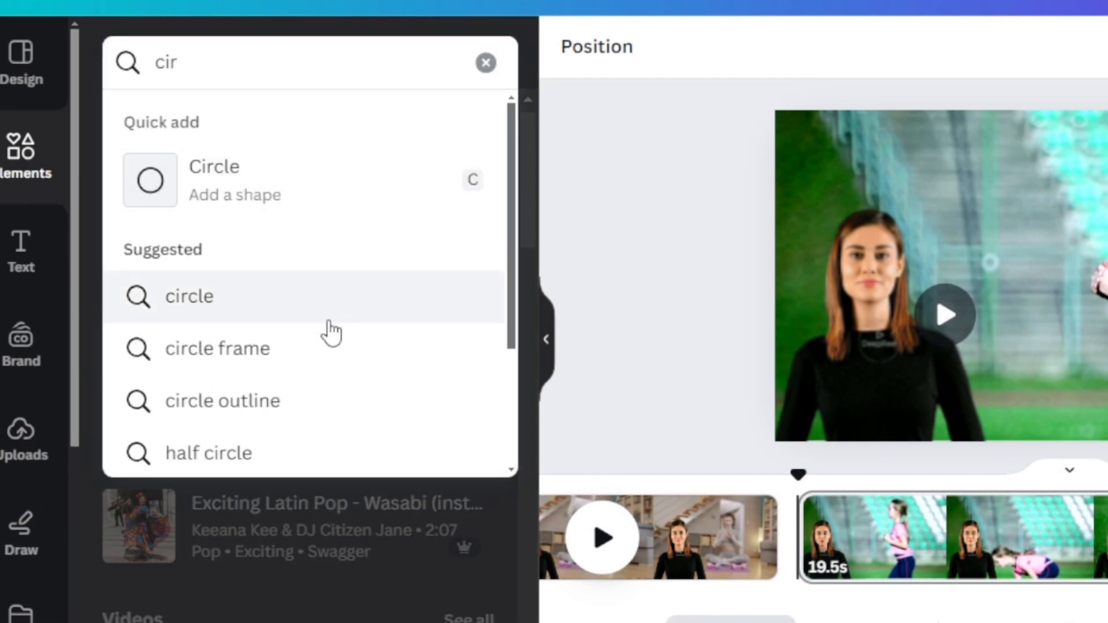
{"action": "left_click", "coordinate": [311, 349]}
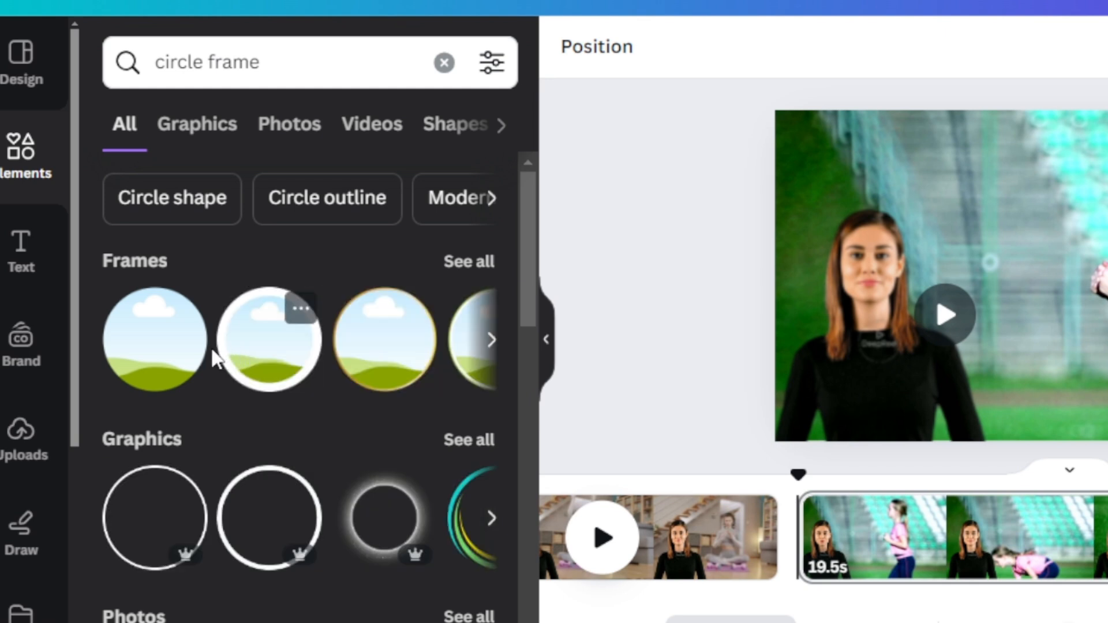
{"action": "left_click_drag", "start_coordinate": [173, 348], "coordinate": [980, 254]}
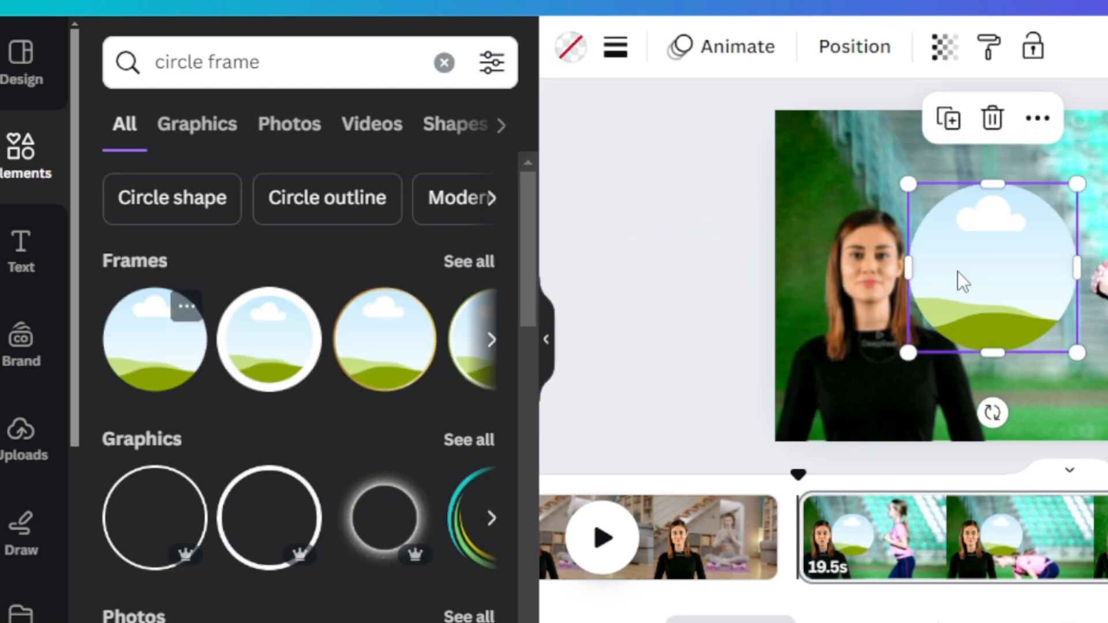
- Resize the circular frame slightly and move it over the presenter
{"action": "mouse_move", "coordinate": [911, 353]}
{"action": "left_mouse_down"}
{"action": "mouse_move", "coordinate": [919, 344]}
{"action": "mouse_move", "coordinate": [896, 377]}
{"action": "mouse_move", "coordinate": [905, 363]}
{"action": "left_mouse_up"}
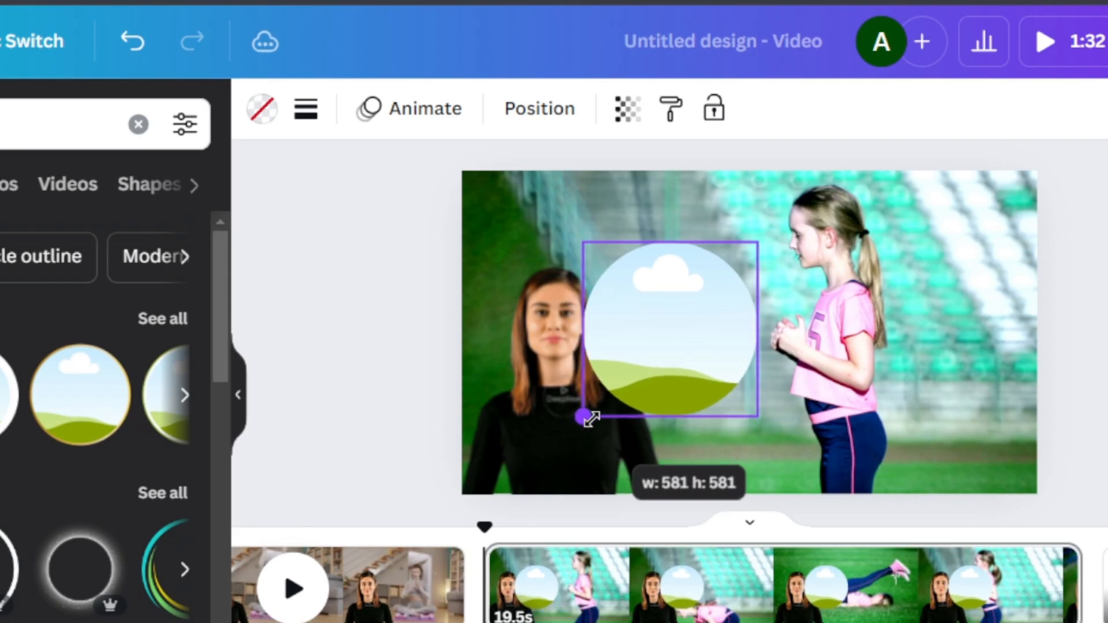
{"action": "left_click_drag", "start_coordinate": [591, 419], "coordinate": [595, 414]}
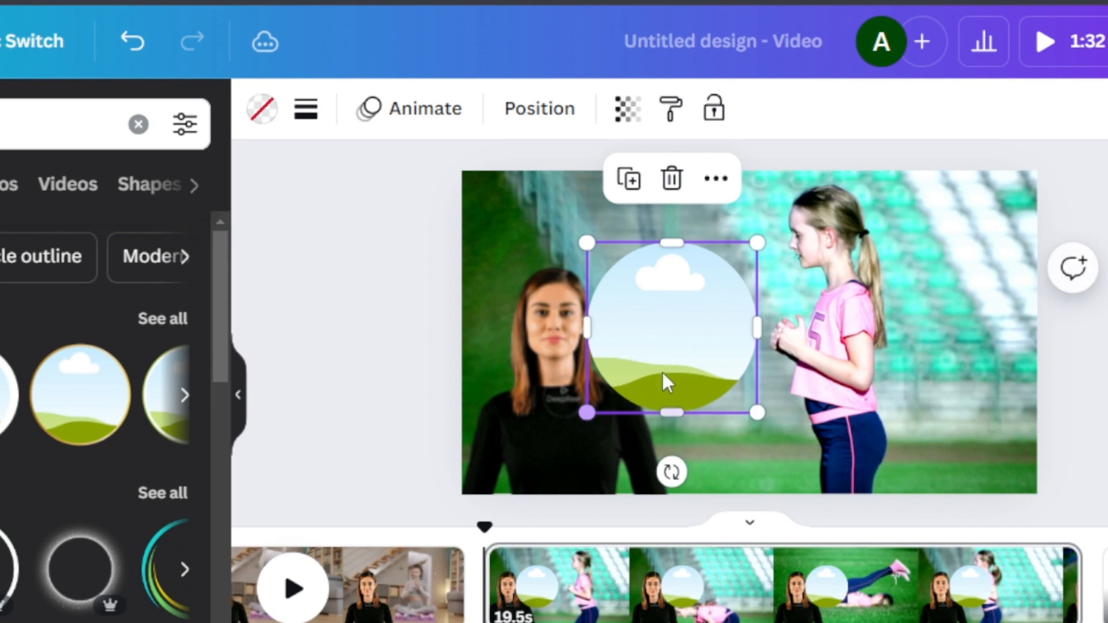
{"action": "left_click_drag", "start_coordinate": [682, 361], "coordinate": [601, 292]}
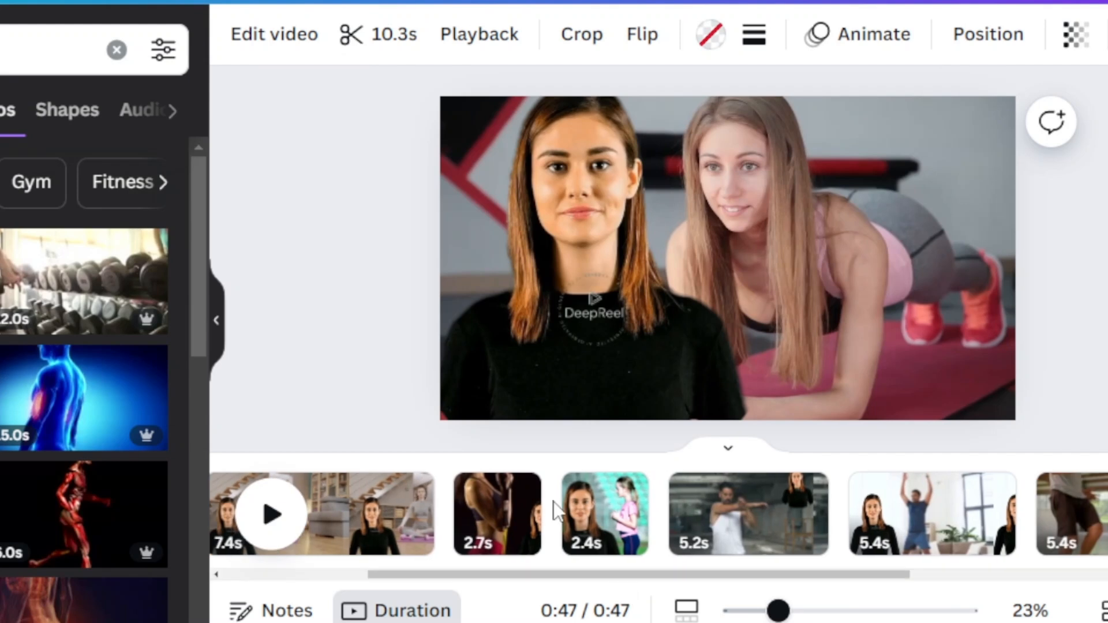
- Select the 2.4-second page with the girl in pink and browse the ready-made text combinations for it
{"action": "left_click_drag", "start_coordinate": [469, 575], "coordinate": [448, 575]}
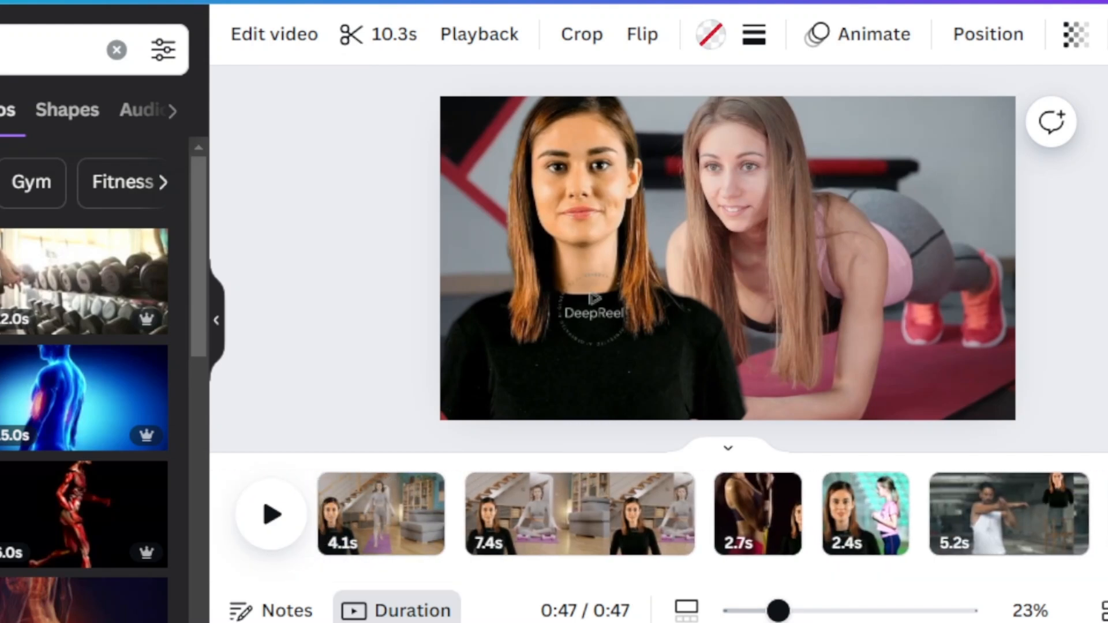
{"action": "left_click", "coordinate": [771, 527]}
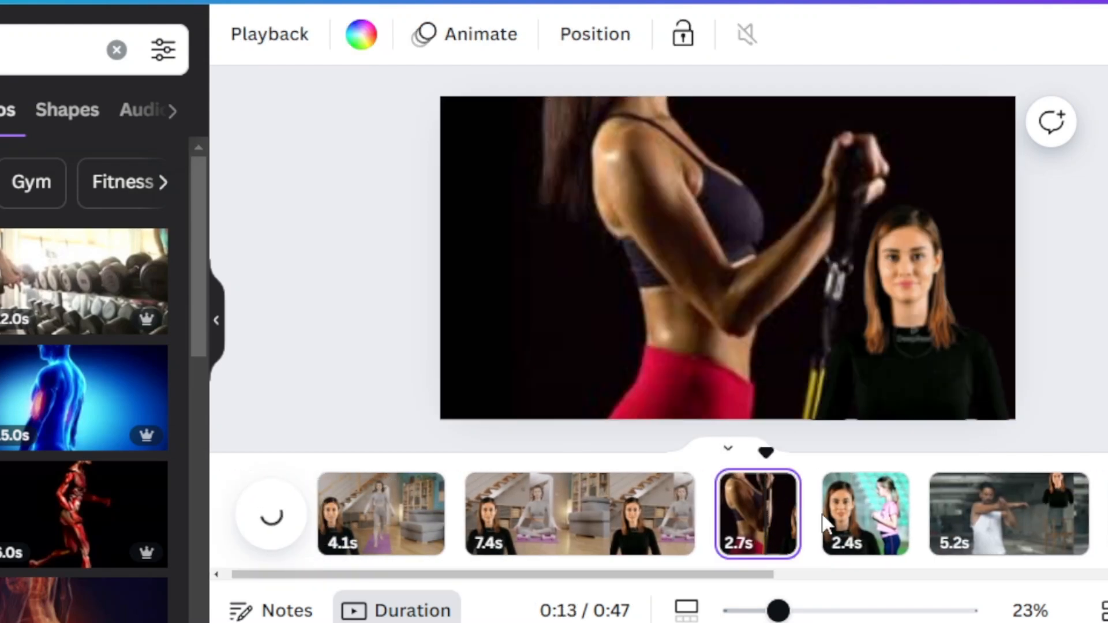
{"action": "left_click", "coordinate": [853, 522]}
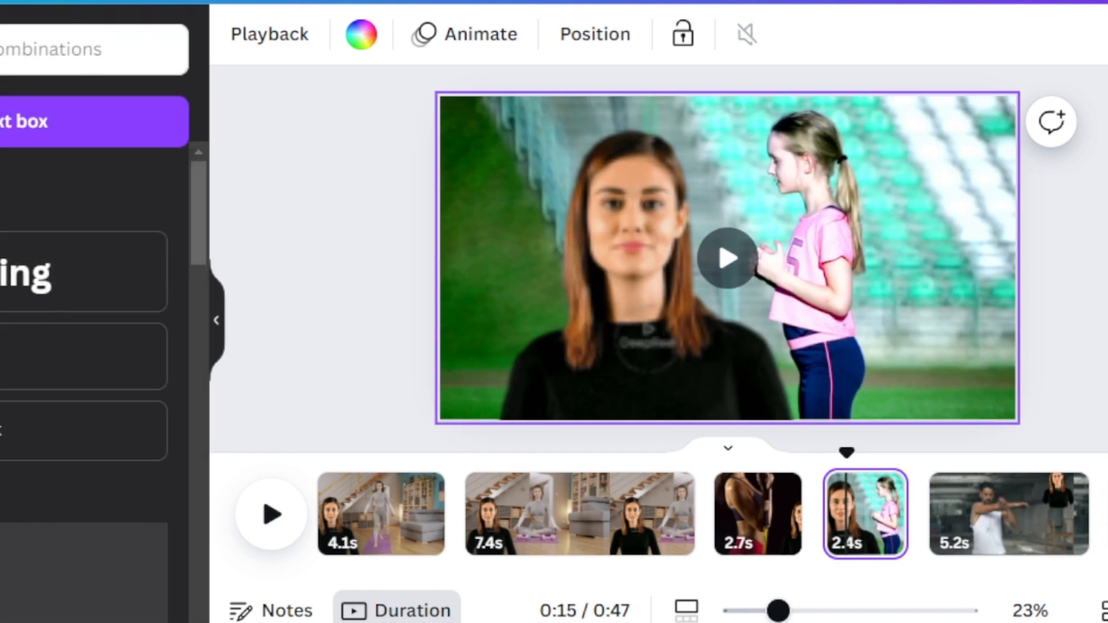
{"action": "mouse_move", "coordinate": [191, 238]}
{"action": "left_mouse_down"}
{"action": "mouse_move", "coordinate": [200, 265]}
{"action": "mouse_move", "coordinate": [181, 317]}
{"action": "mouse_move", "coordinate": [197, 234]}
{"action": "left_mouse_up"}
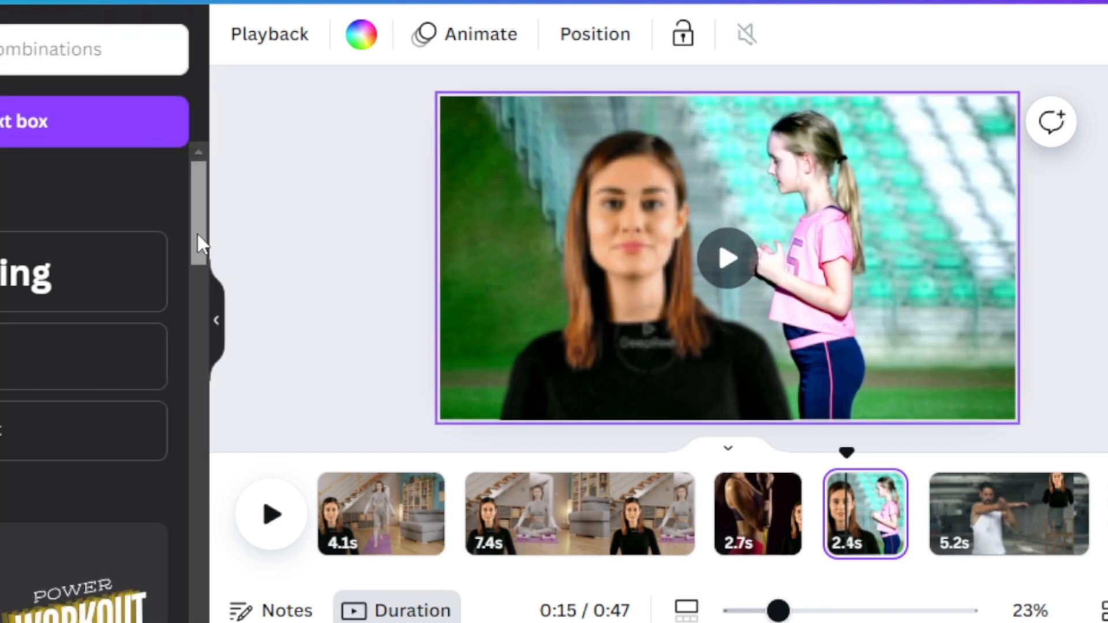